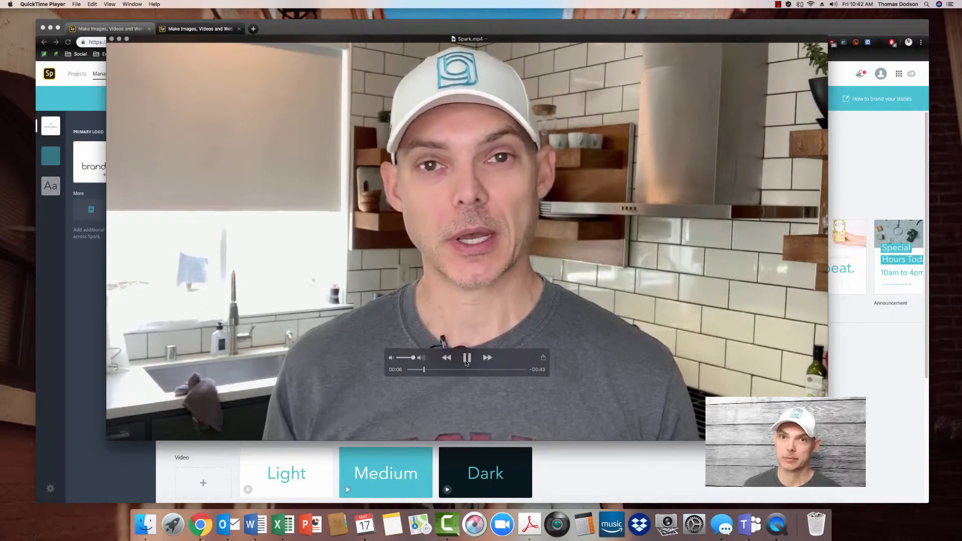
# Pause the Spark.mp4 clip and quit the video player.
pyautogui.click(466, 359)
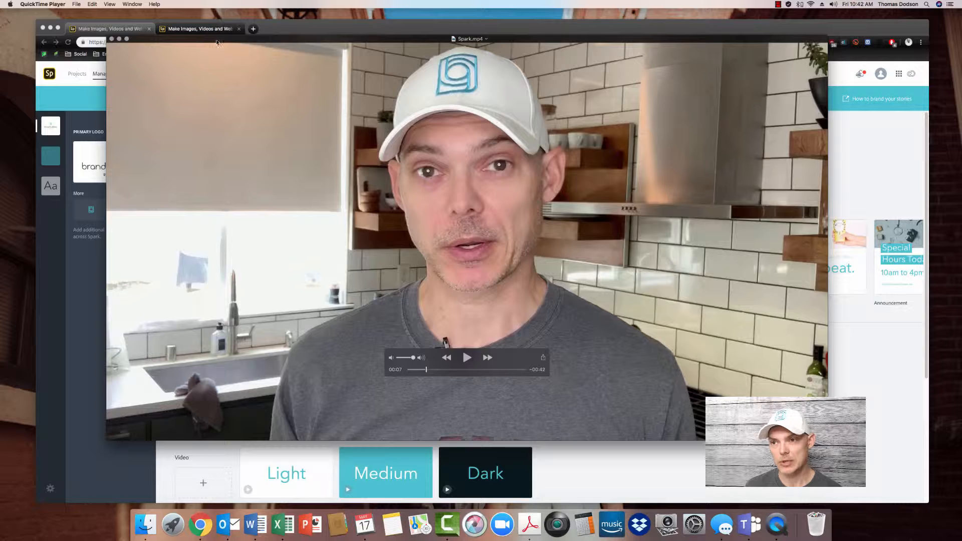
pyautogui.press('super+q')
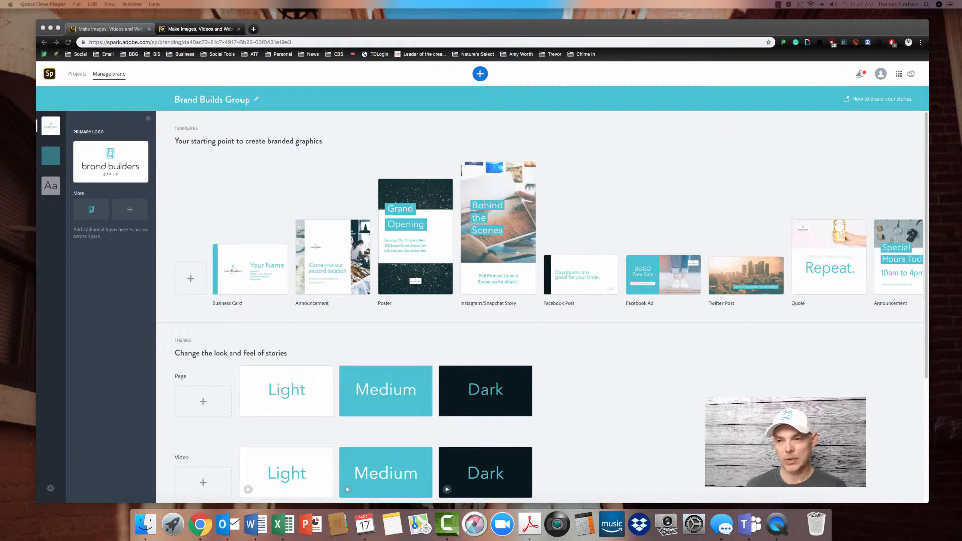
# Go to the Adobe Spark projects page and start creating a new project.
pyautogui.click(194, 31)
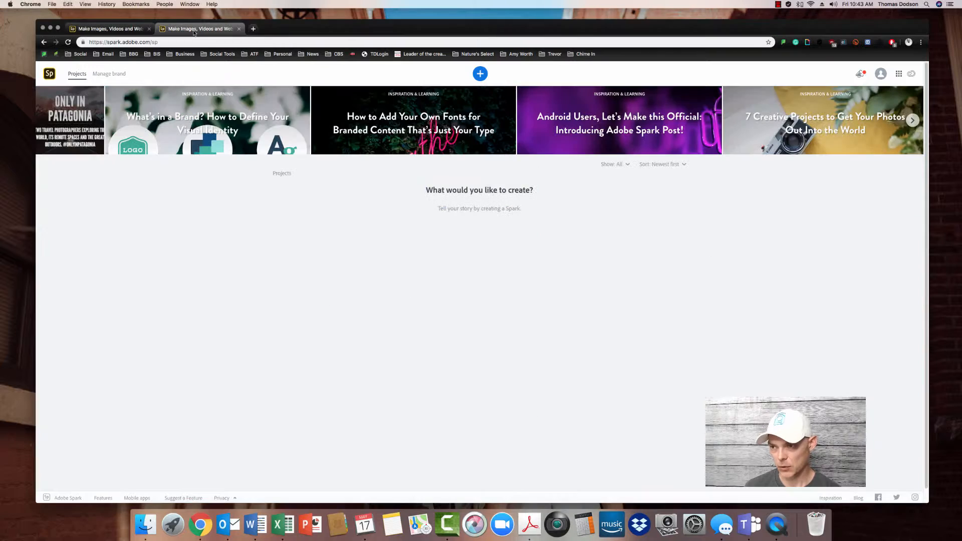
pyautogui.click(97, 32)
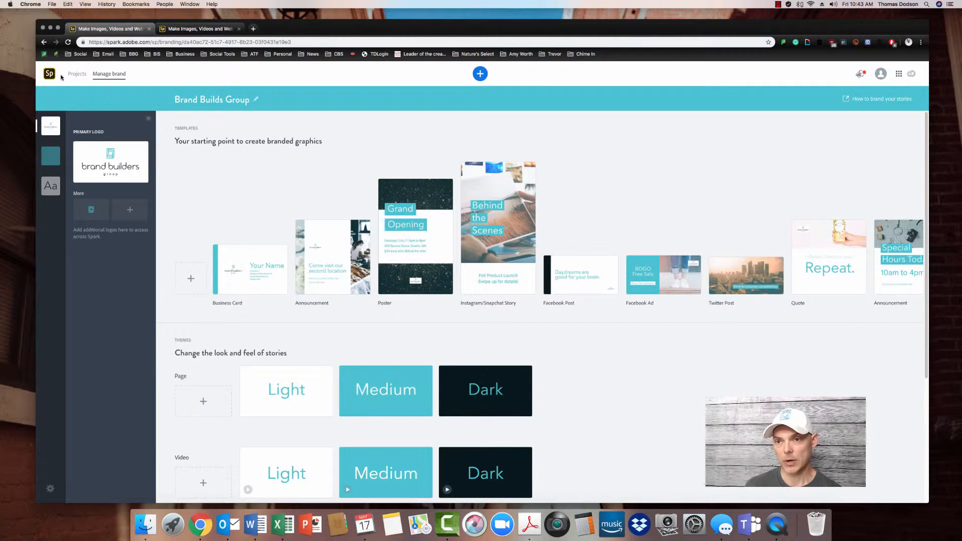
pyautogui.click(77, 74)
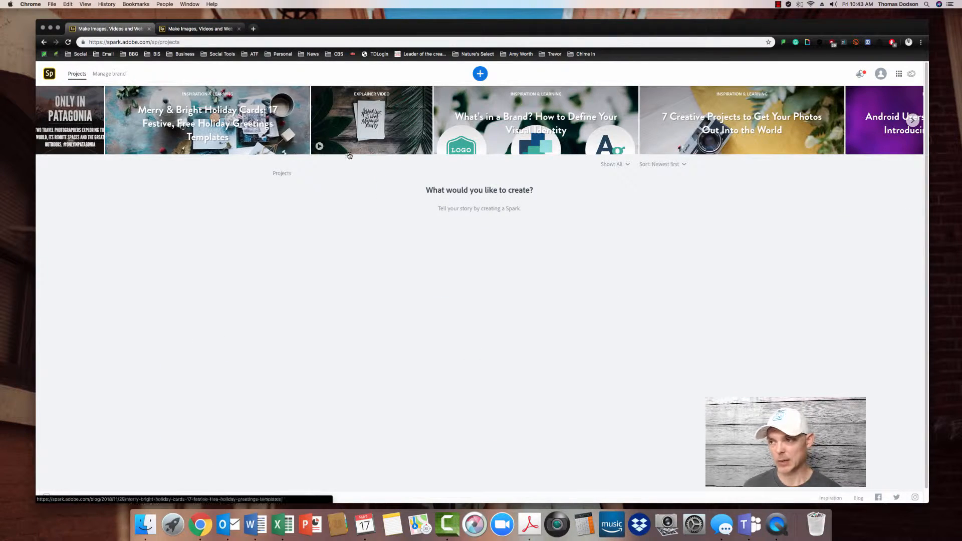
pyautogui.click(480, 74)
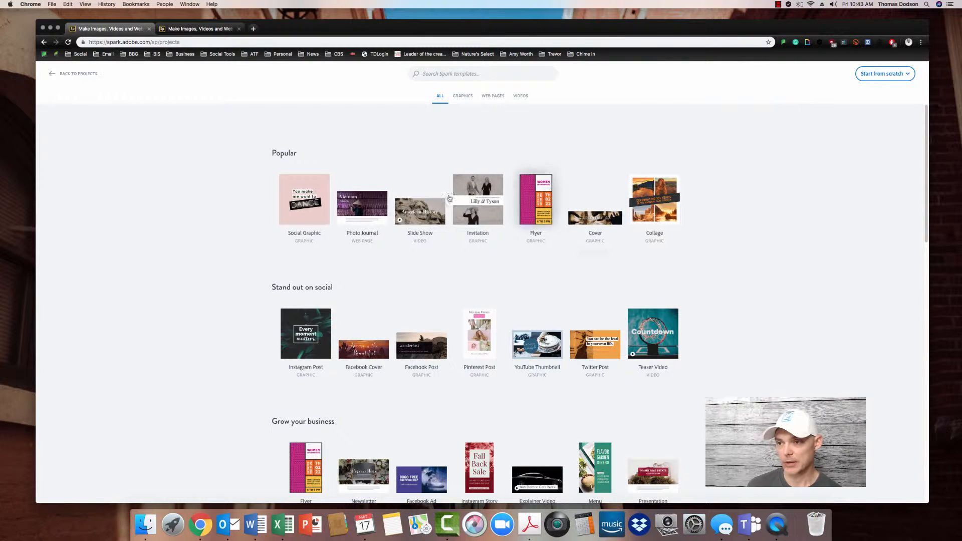
# Look through the template categories and start a video from scratch.
pyautogui.scroll(-7, 281, 321)
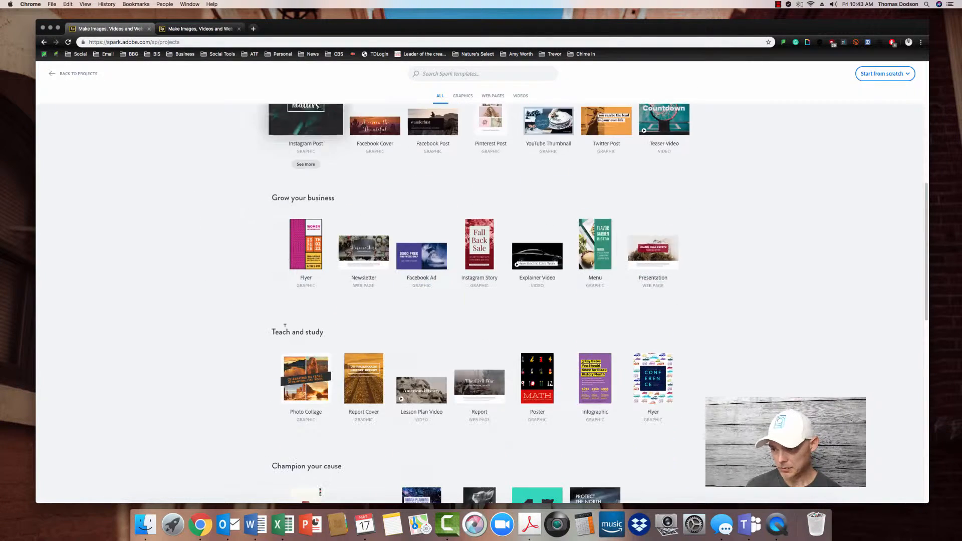
pyautogui.scroll(7, 285, 329)
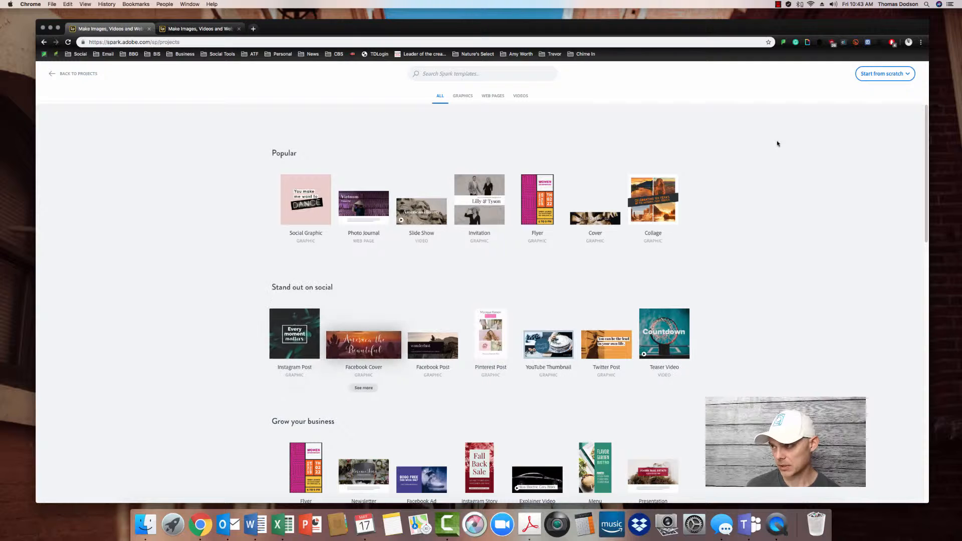
pyautogui.click(867, 75)
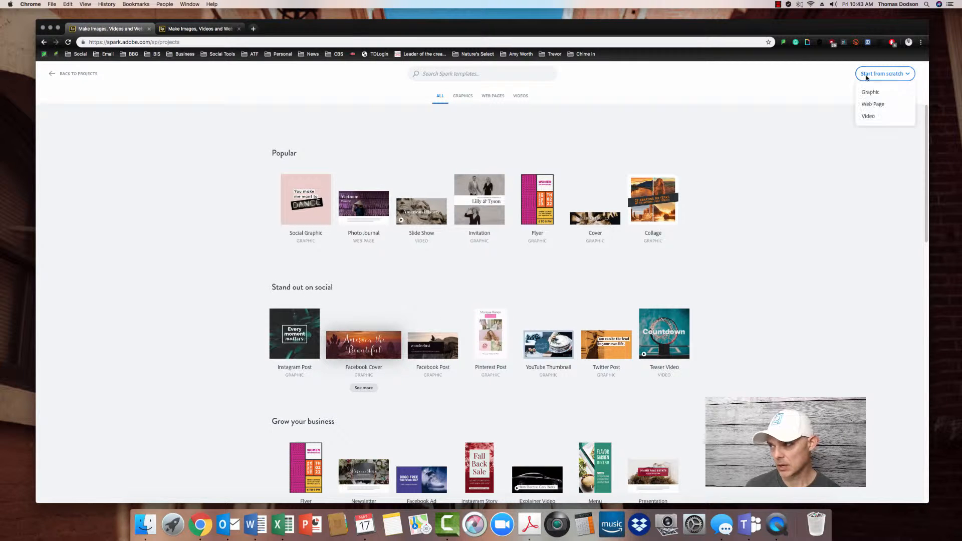
pyautogui.click(869, 116)
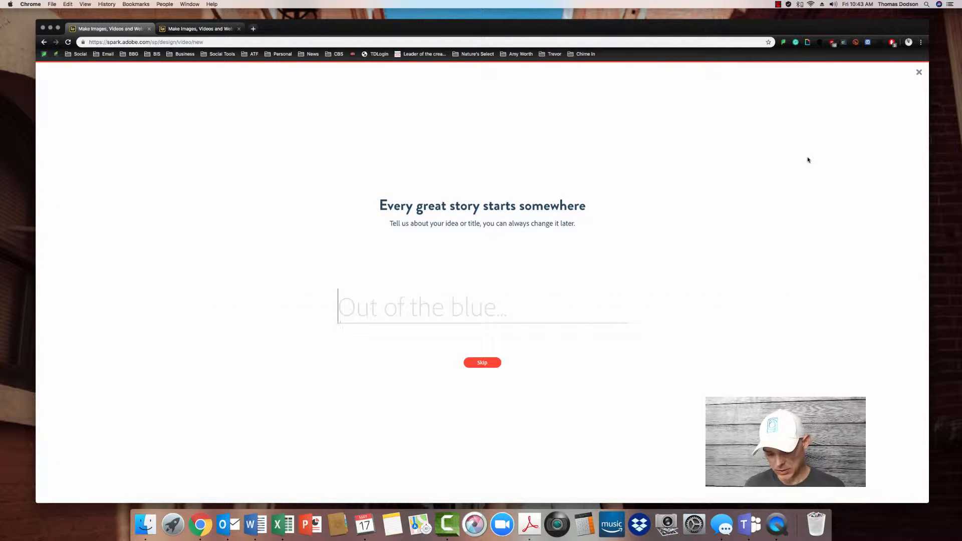
# Title the video story "Make A Spark" and begin it from scratch without a story template.
pyautogui.write('Make A ')
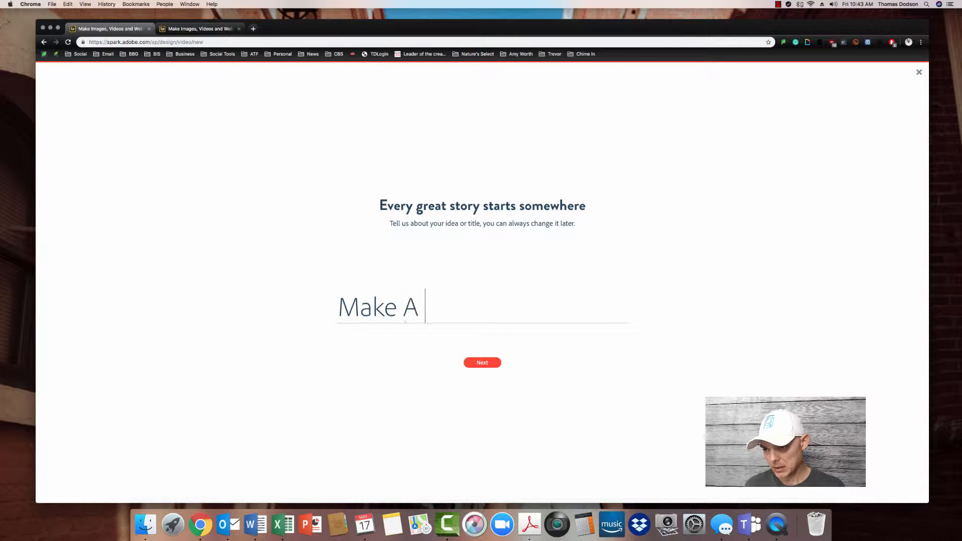
pyautogui.write('Spark')
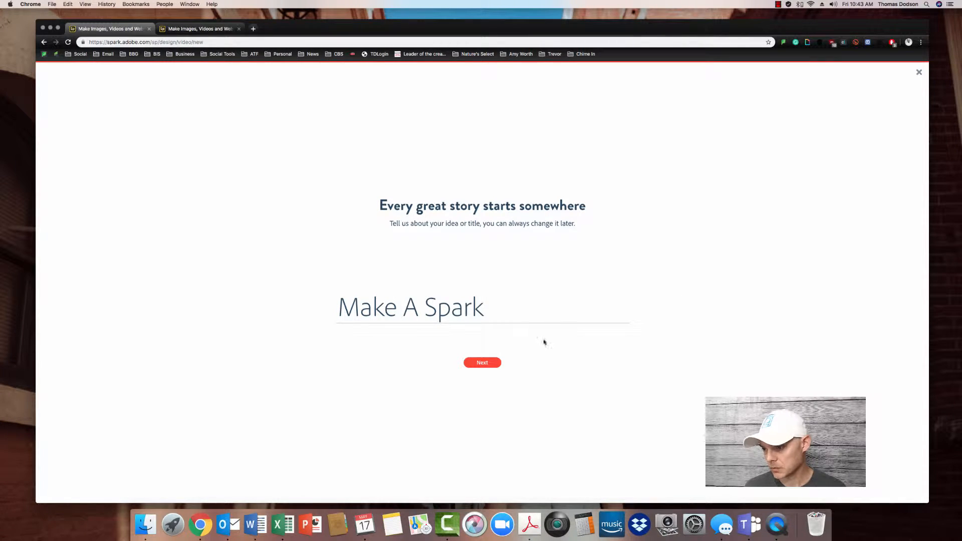
pyautogui.click(480, 363)
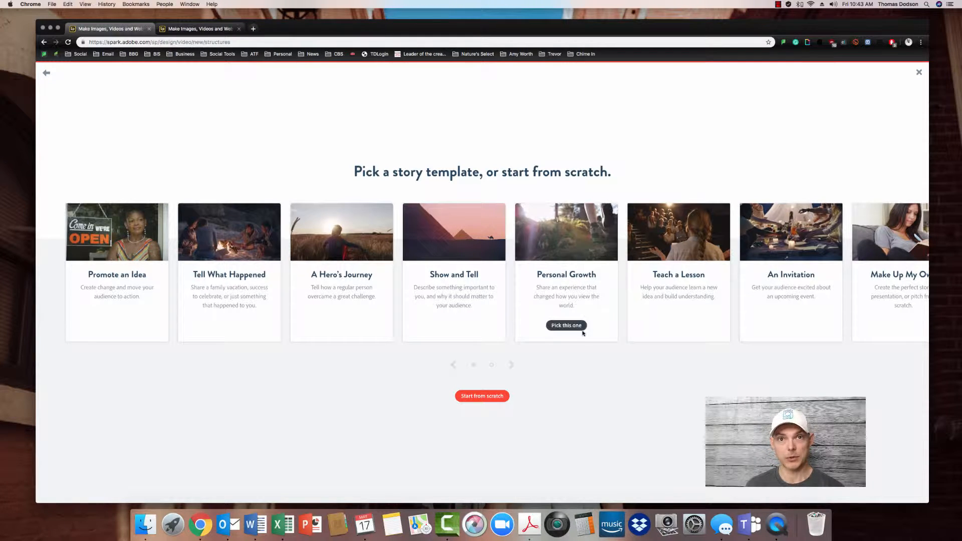
pyautogui.click(479, 397)
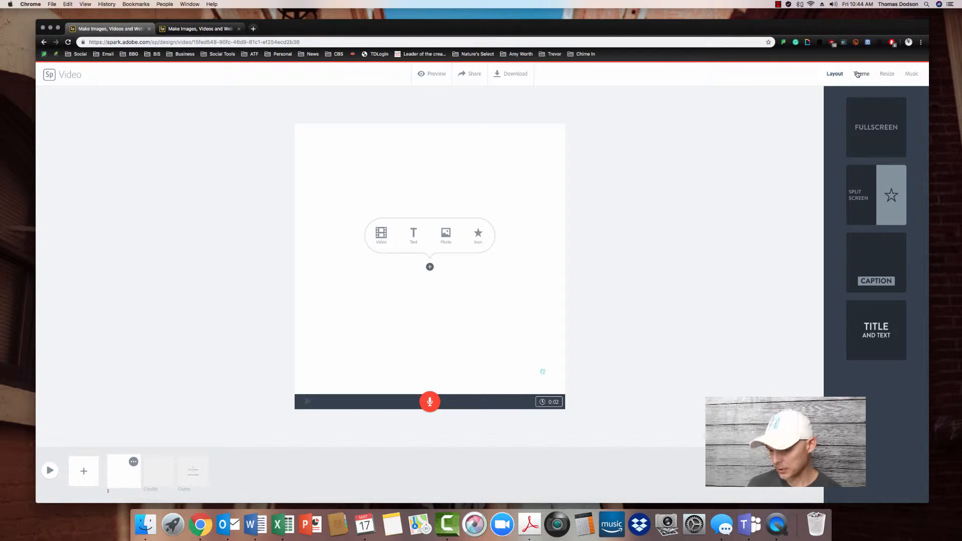
# Try other layouts, including Split Screen, on the first slide and apply the Caption layout.
pyautogui.click(865, 283)
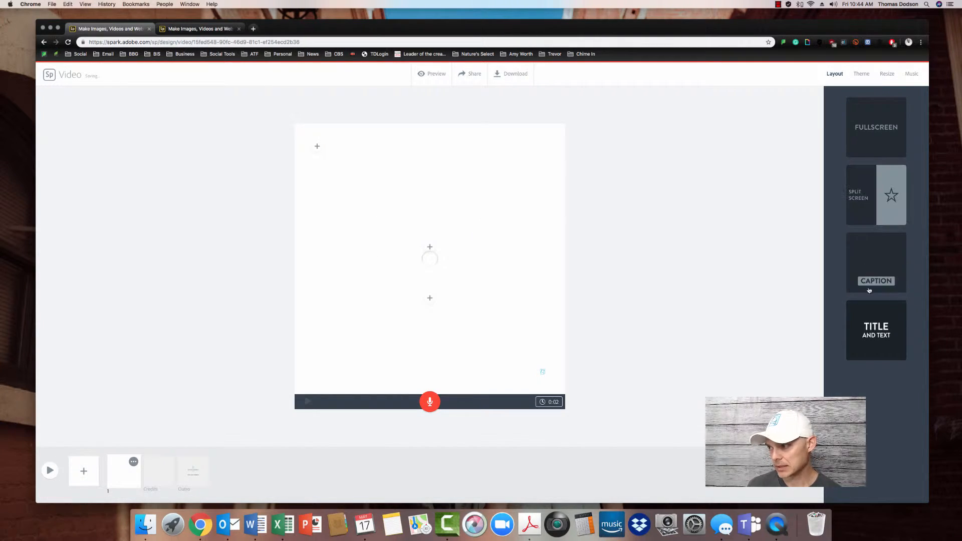
pyautogui.click(859, 214)
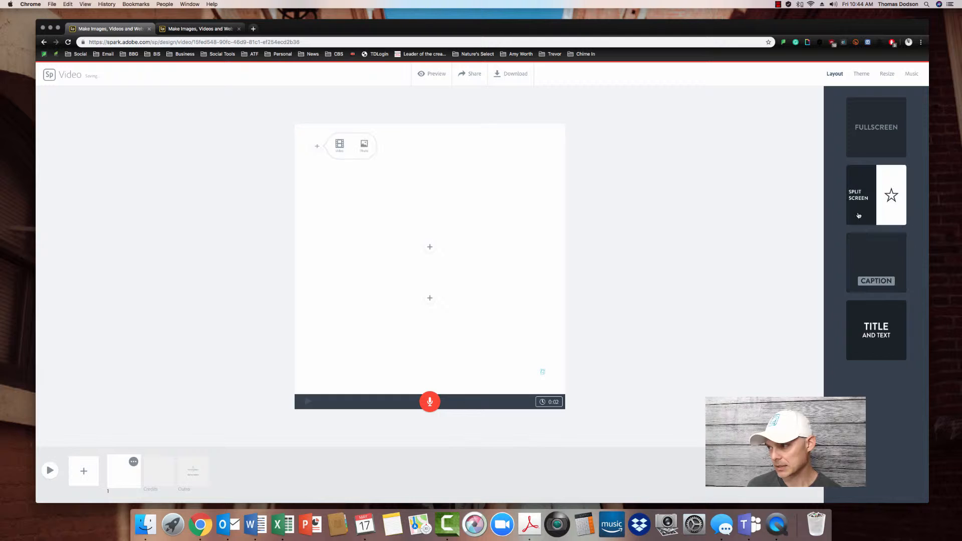
pyautogui.click(869, 286)
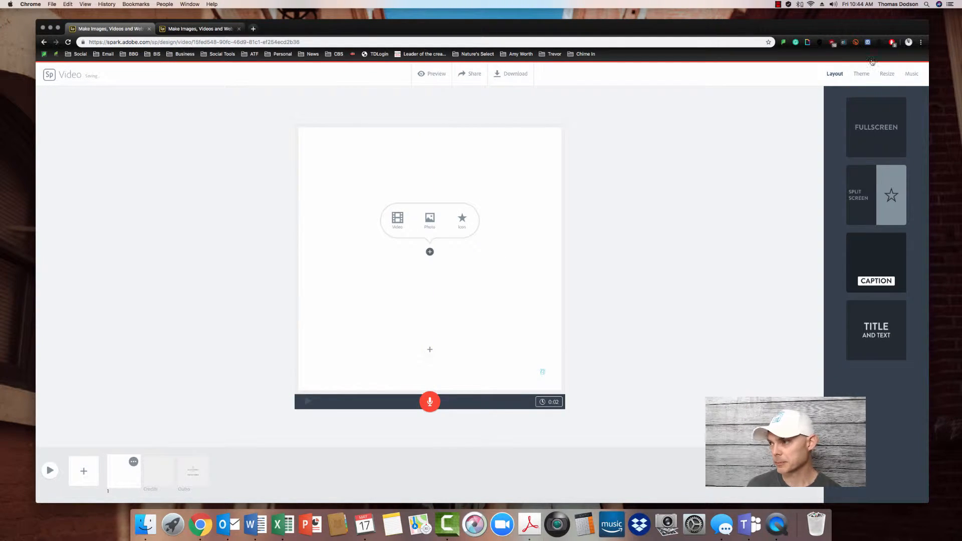
# Try the Medium, Dark and Elevate themes on the video and reapply the Light brand theme.
pyautogui.click(861, 76)
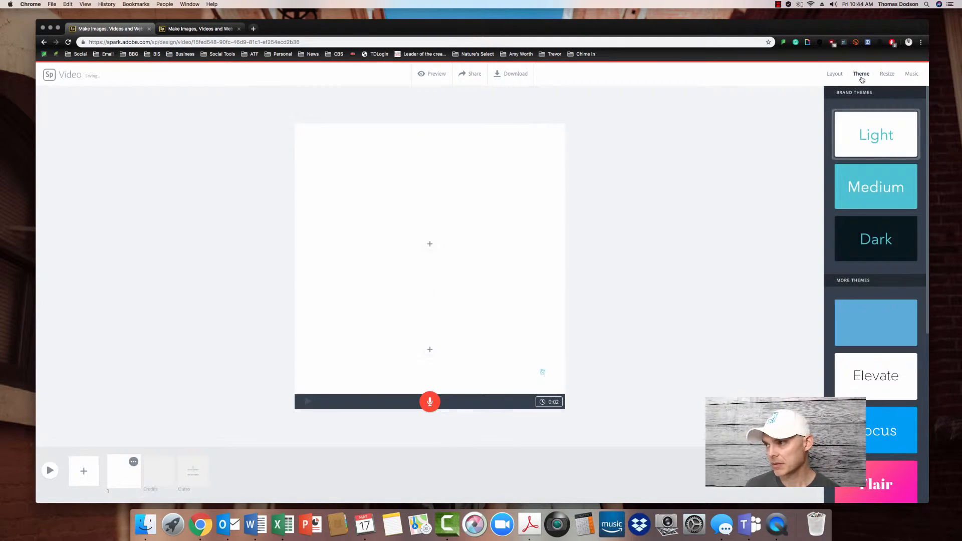
pyautogui.click(856, 182)
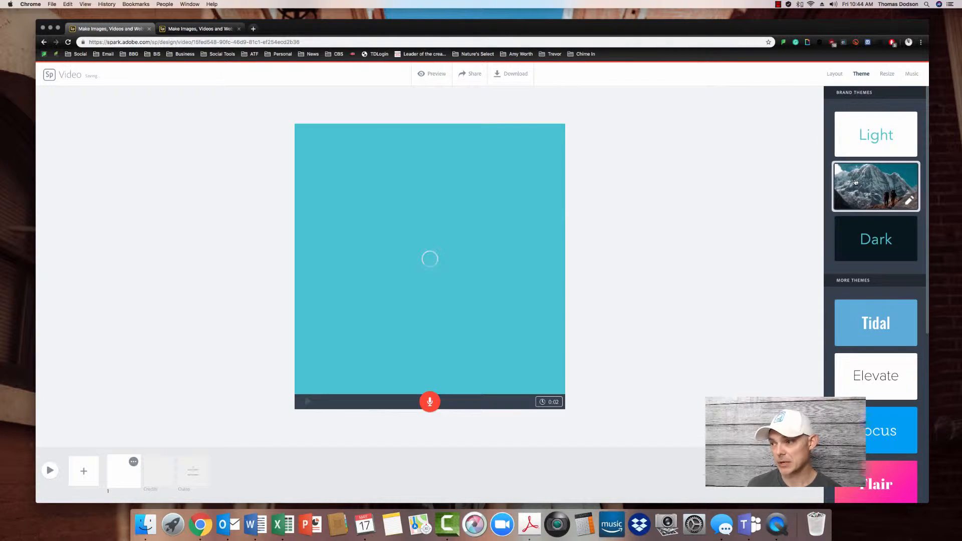
pyautogui.click(859, 251)
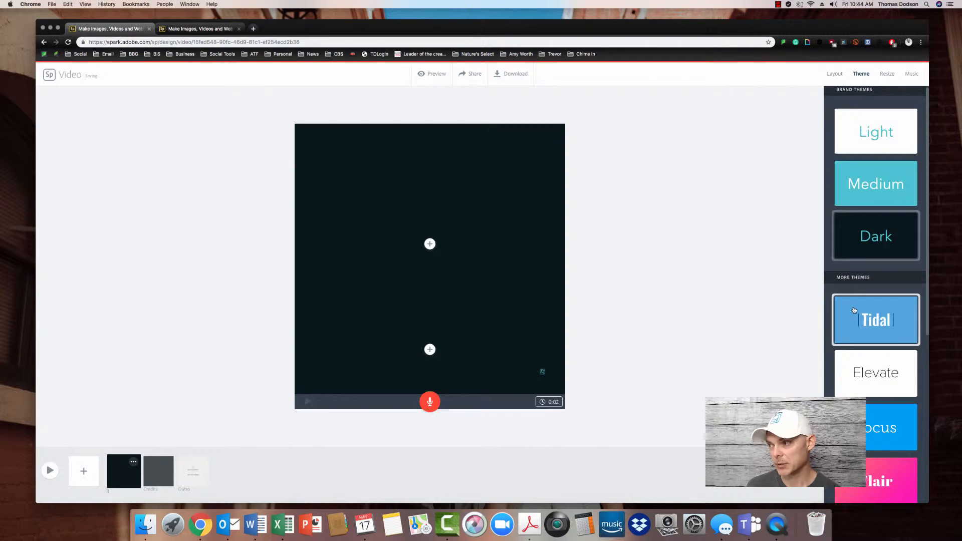
pyautogui.click(850, 370)
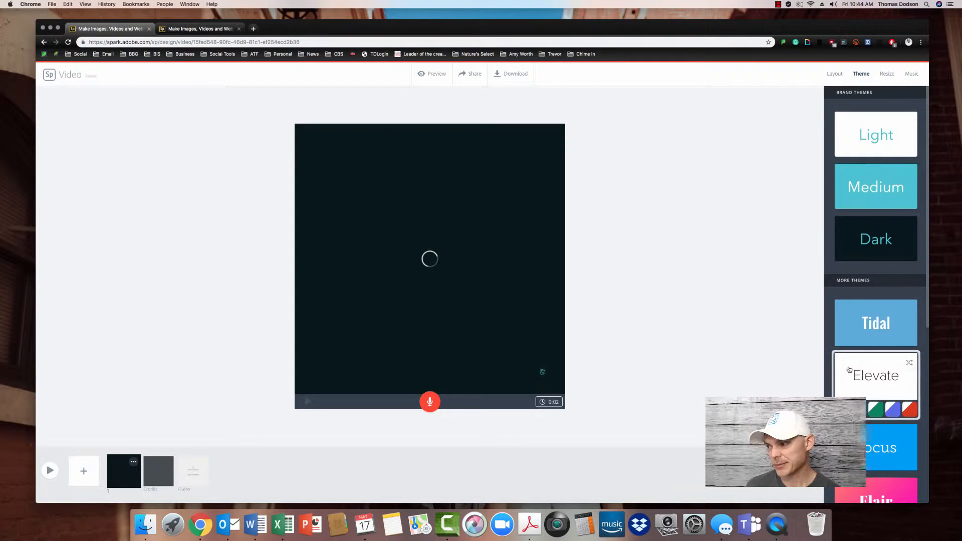
pyautogui.click(863, 137)
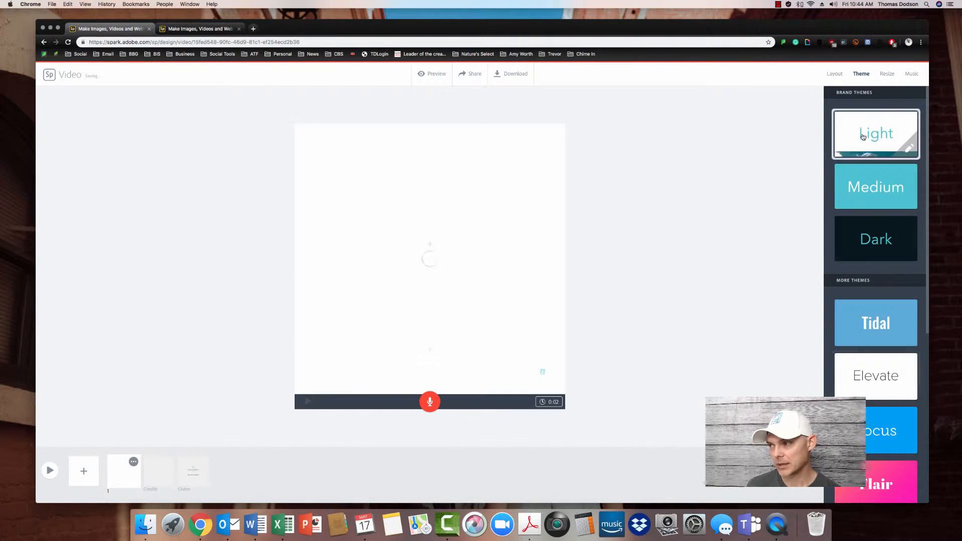
# Open the Light brand theme for editing and return to the video project.
pyautogui.click(910, 147)
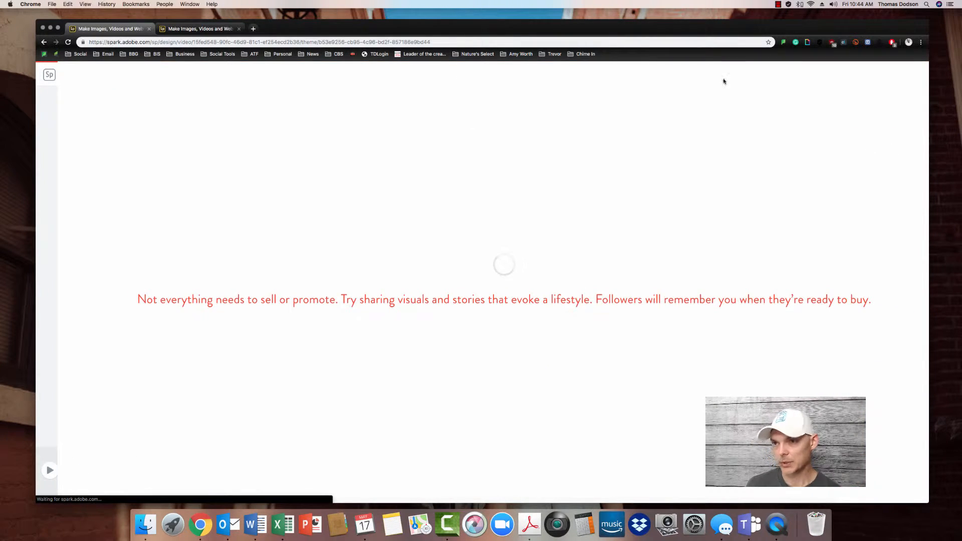
pyautogui.click(43, 42)
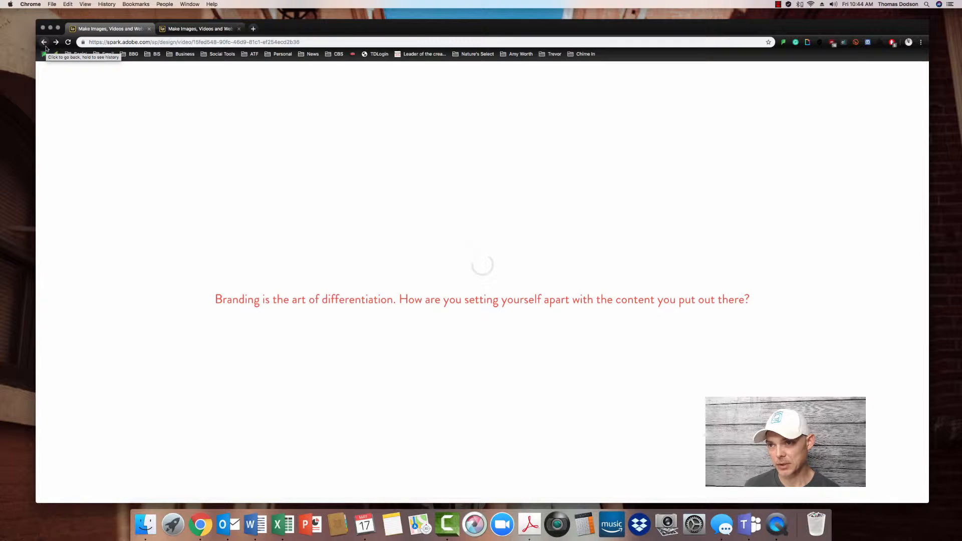
pyautogui.click(778, 5)
pyautogui.click(802, 20)
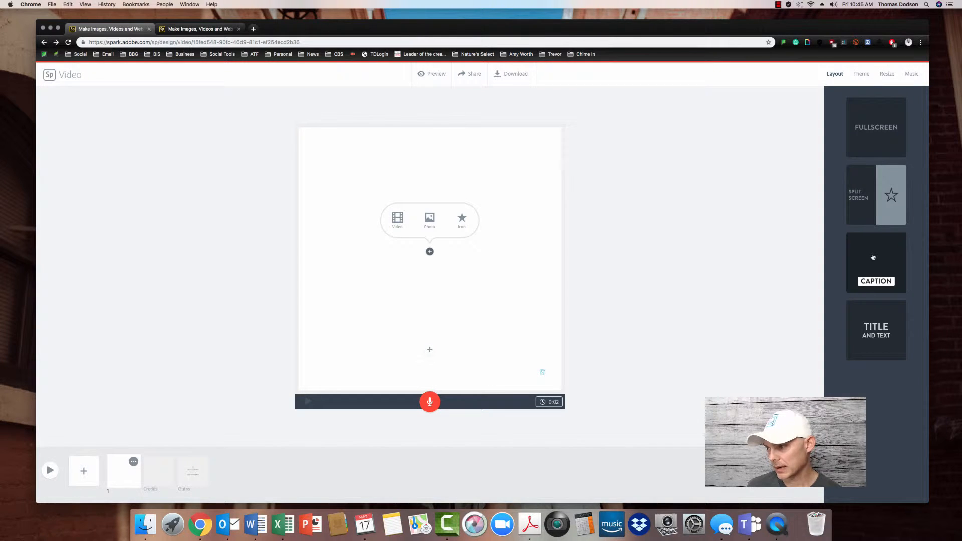
# Try the Widescreen format on the video and set it back to Square.
pyautogui.click(862, 74)
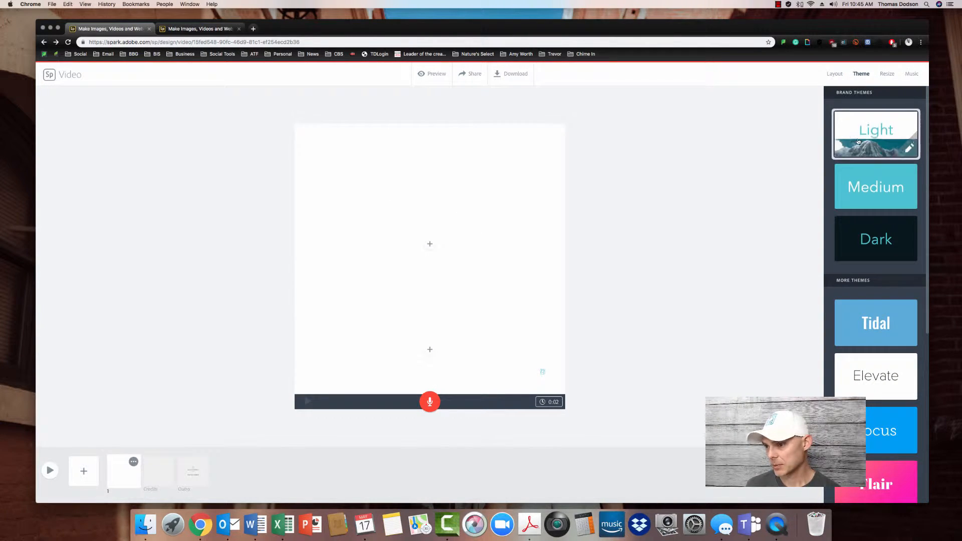
pyautogui.click(887, 76)
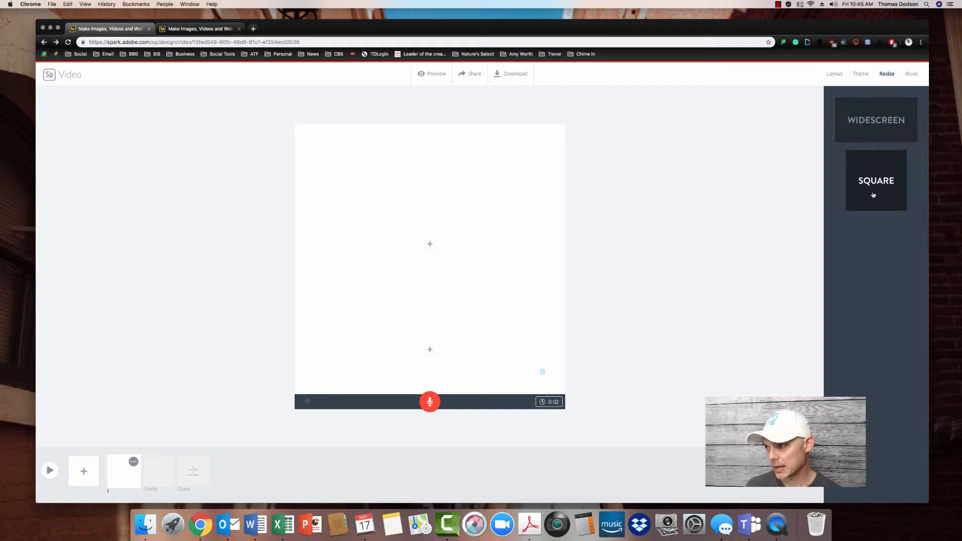
pyautogui.click(874, 136)
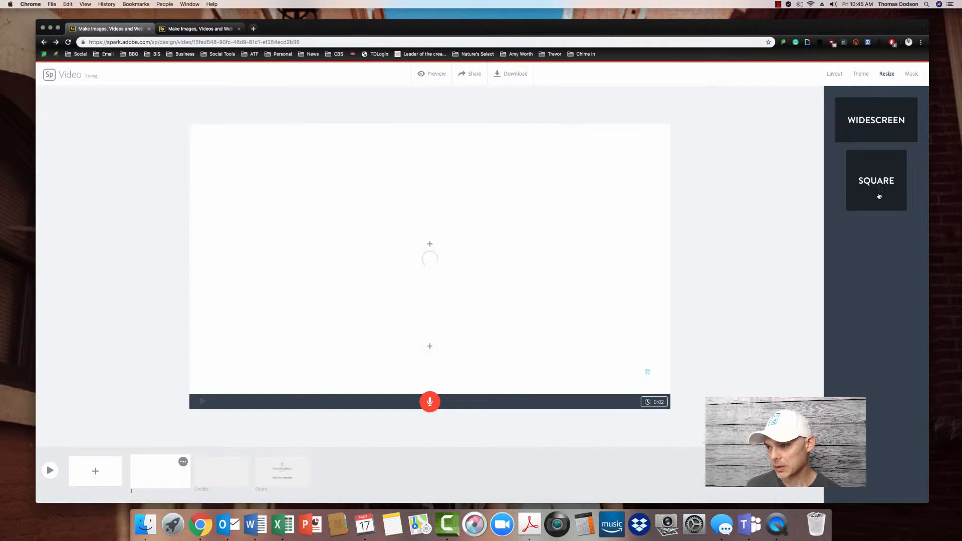
pyautogui.click(883, 198)
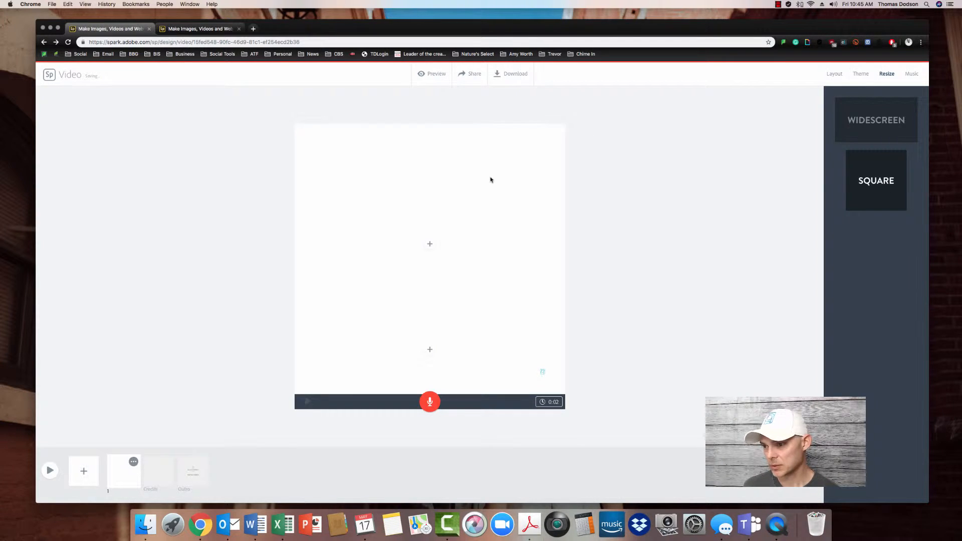
# Look through the available soundtracks and turn the video's background music off.
pyautogui.click(912, 75)
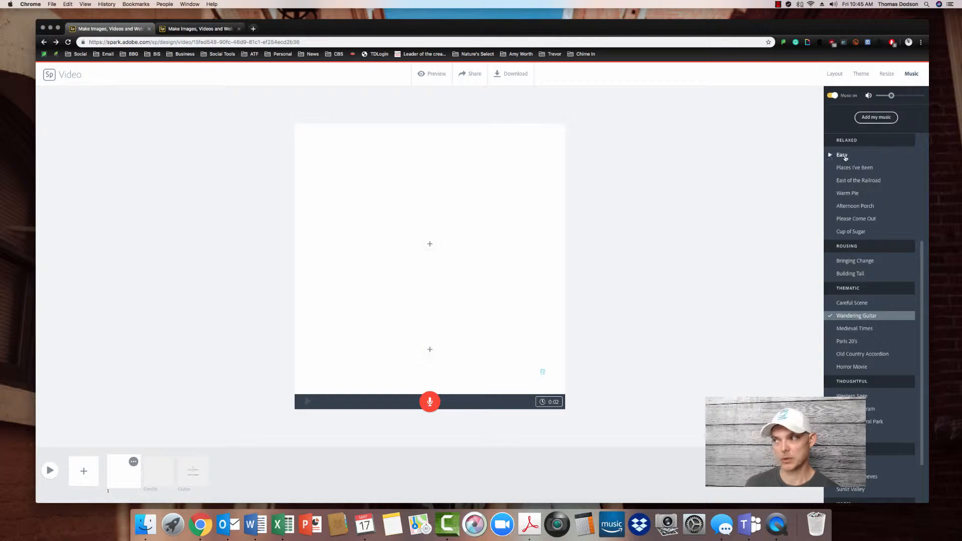
pyautogui.scroll(-3, 862, 193)
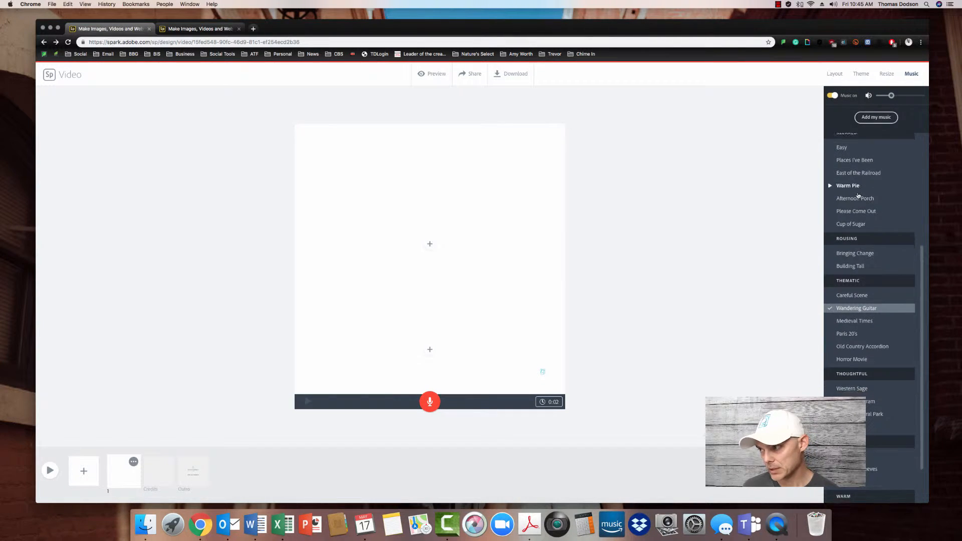
pyautogui.scroll(5, 855, 188)
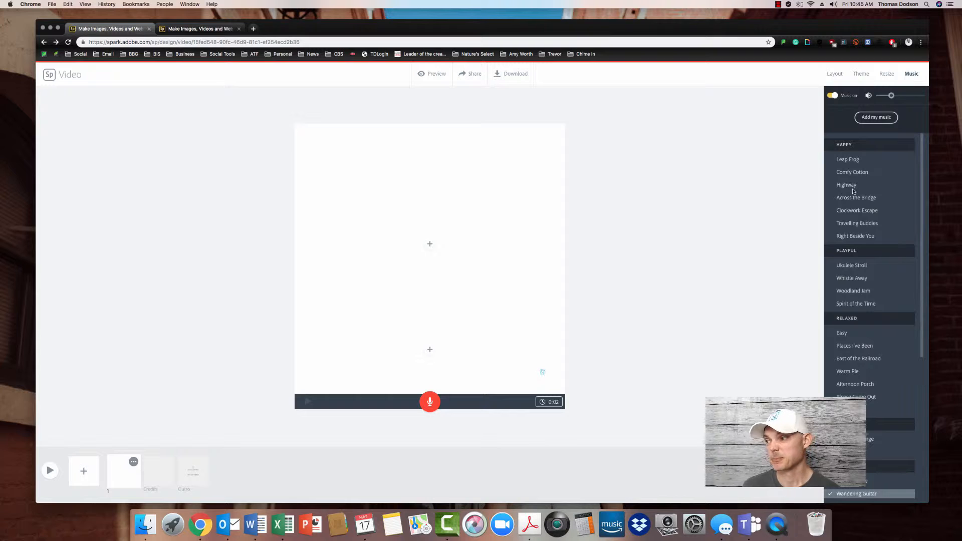
pyautogui.scroll(-2, 853, 191)
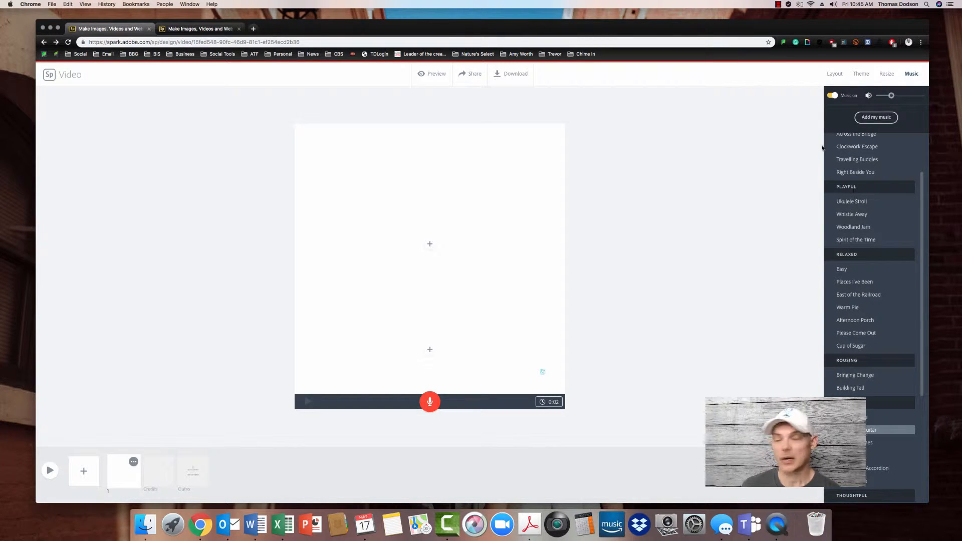
pyautogui.click(831, 95)
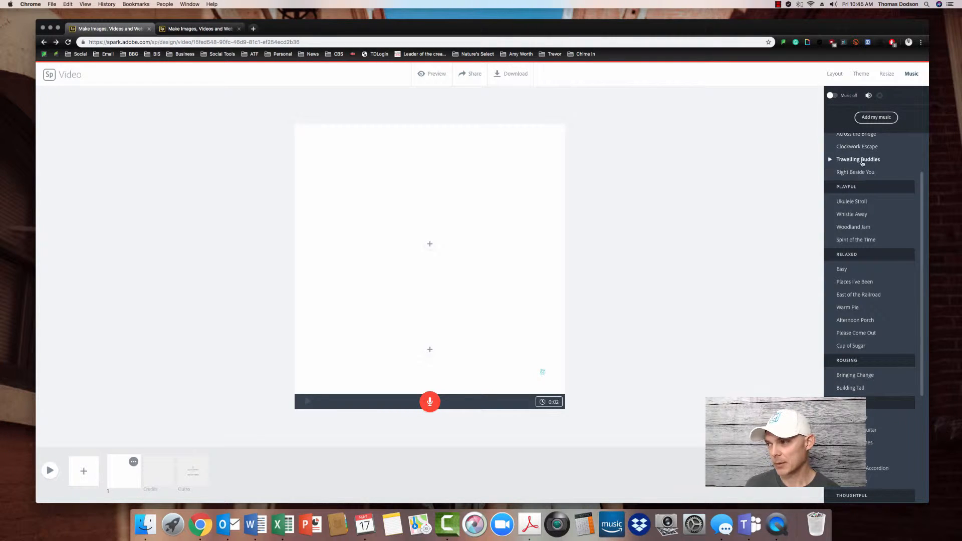
pyautogui.scroll(-1, 863, 163)
pyautogui.scroll(3, 863, 163)
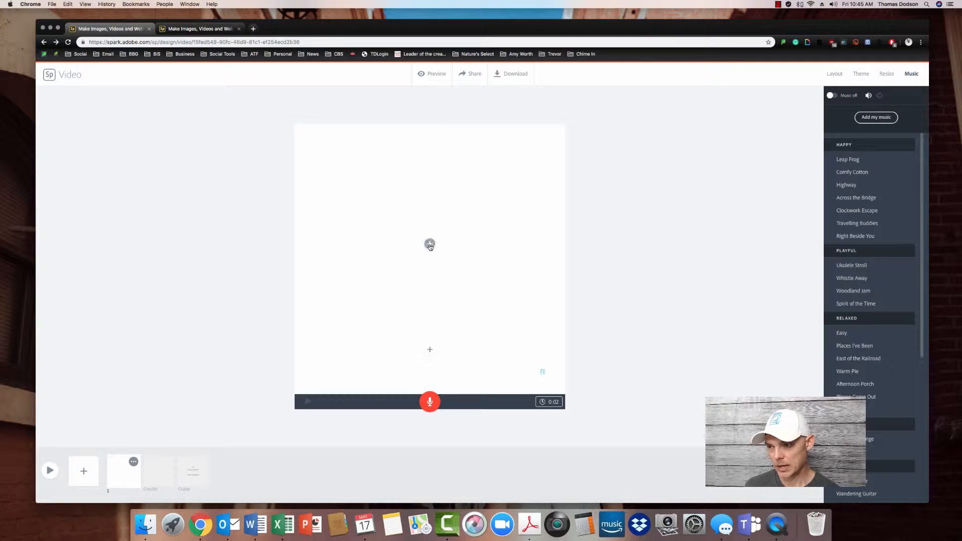
# Add the video file Spark.mp4 from the Desktop folder to the first slide.
pyautogui.click(430, 244)
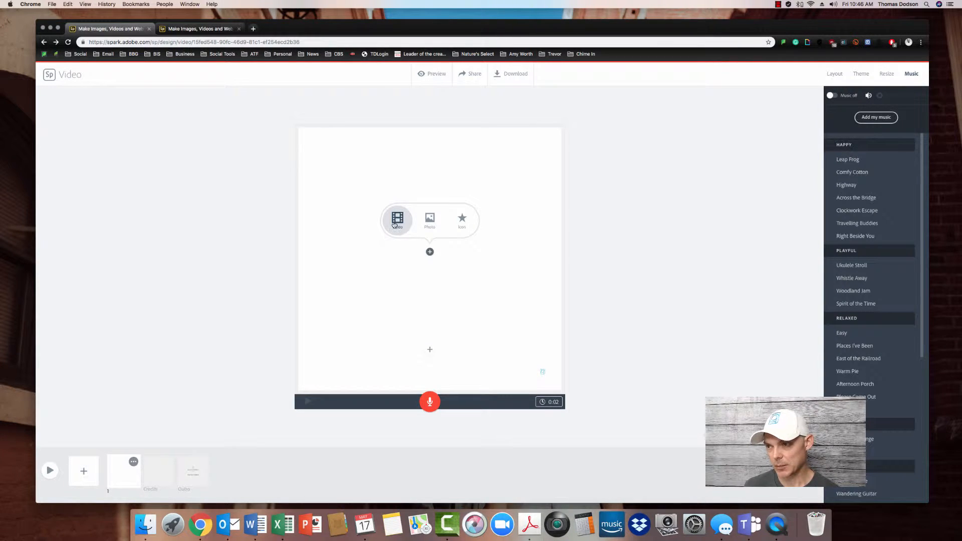
pyautogui.click(396, 224)
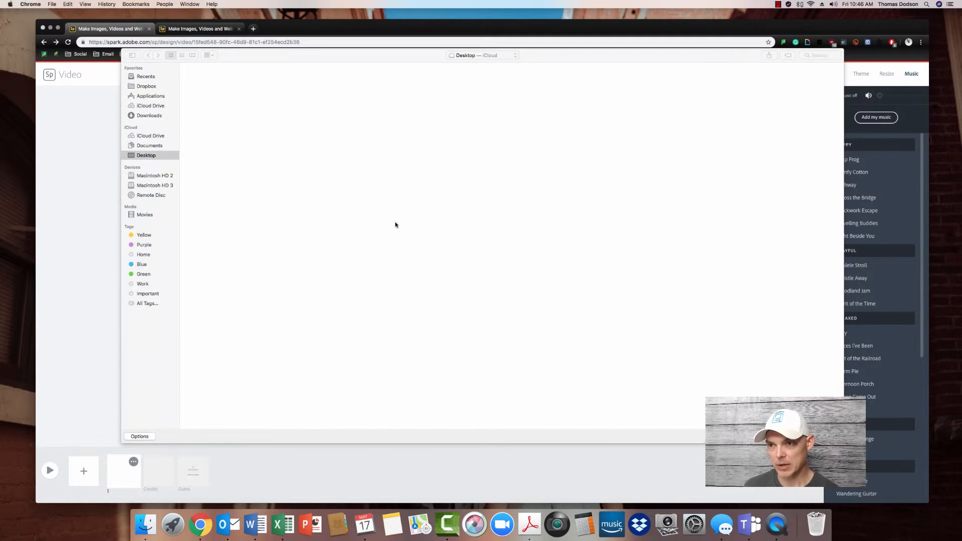
pyautogui.click(148, 87)
pyautogui.click(141, 156)
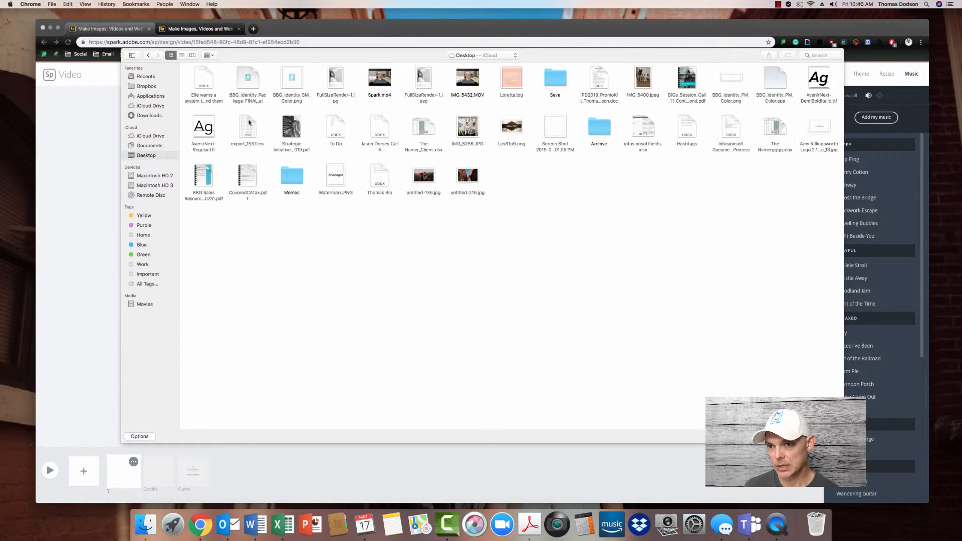
pyautogui.doubleClick(380, 78)
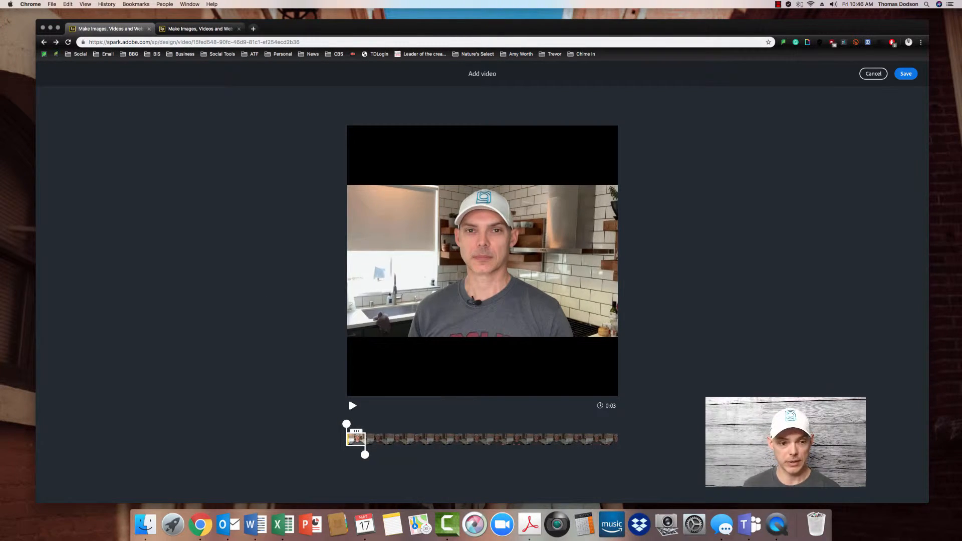
# Check the script in the Word document and try extending the clip's end to 0:05.9, playing it back.
pyautogui.moveTo(144, 94); pyautogui.dragTo(586, 45)
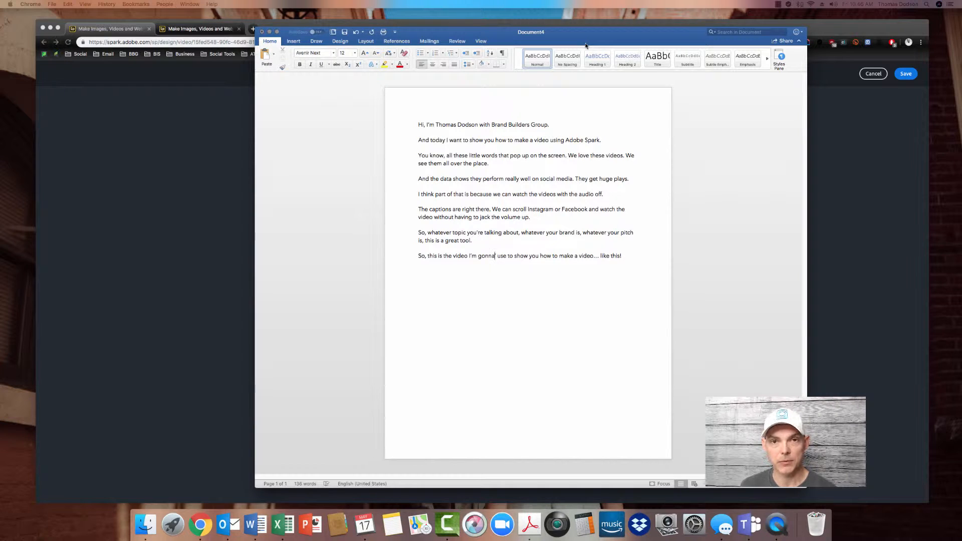
pyautogui.moveTo(586, 45); pyautogui.dragTo(0, 51)
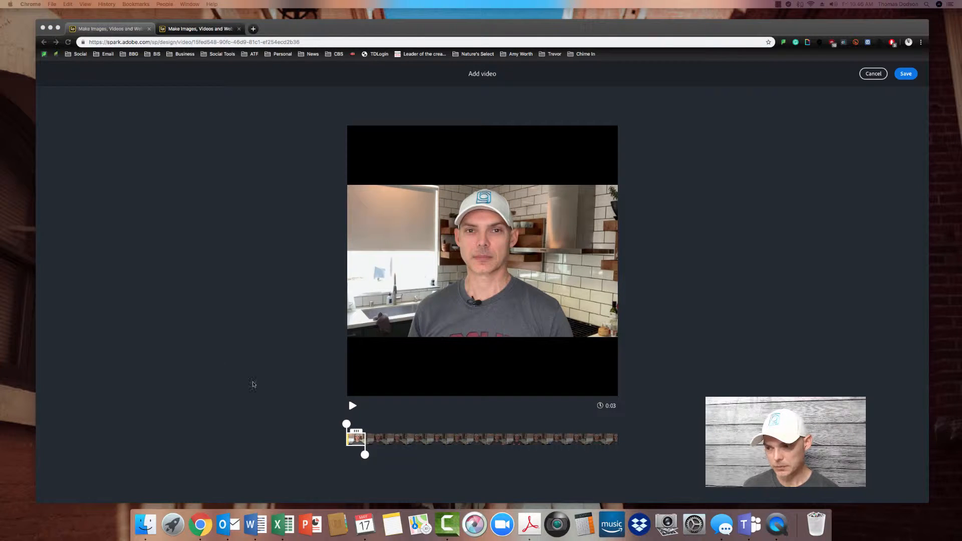
pyautogui.click(362, 455)
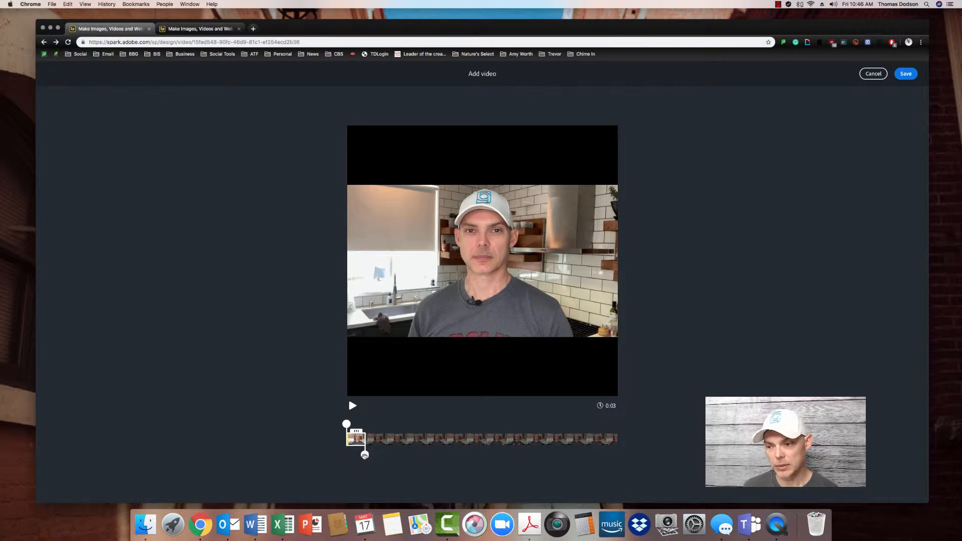
pyautogui.moveTo(365, 455)
pyautogui.mouseDown()
pyautogui.moveTo(434, 455)
pyautogui.moveTo(372, 449)
pyautogui.moveTo(381, 449)
pyautogui.mouseUp()
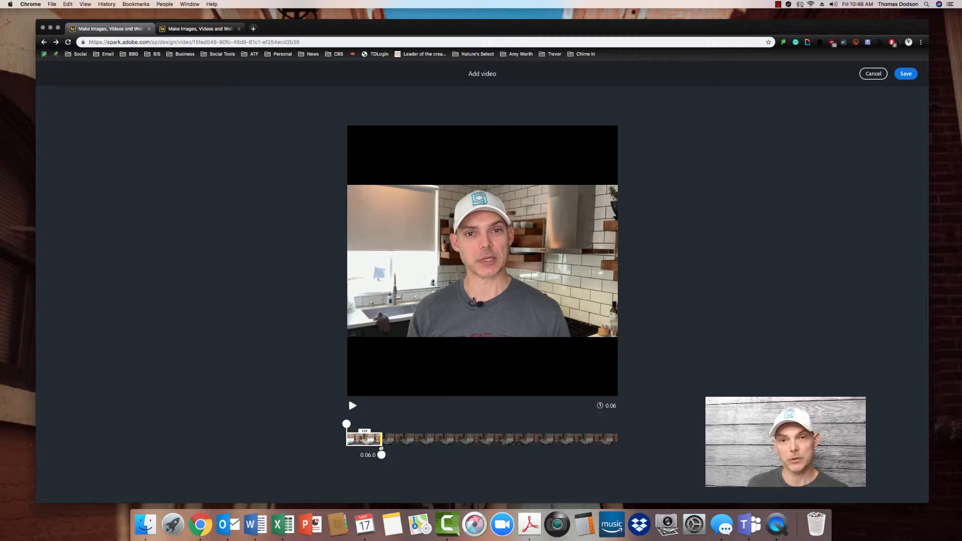
pyautogui.moveTo(381, 448)
pyautogui.mouseDown()
pyautogui.moveTo(421, 455)
pyautogui.moveTo(381, 453)
pyautogui.mouseUp()
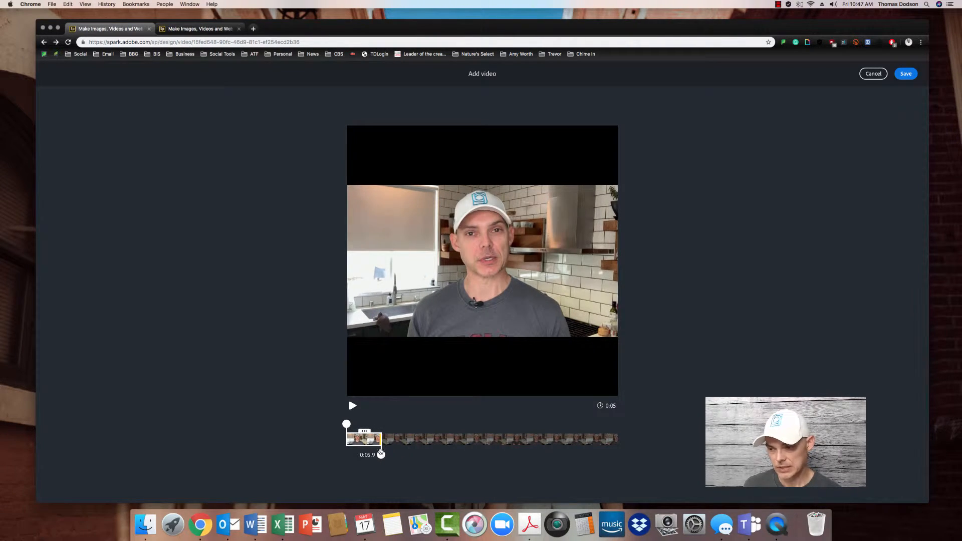
pyautogui.click(353, 406)
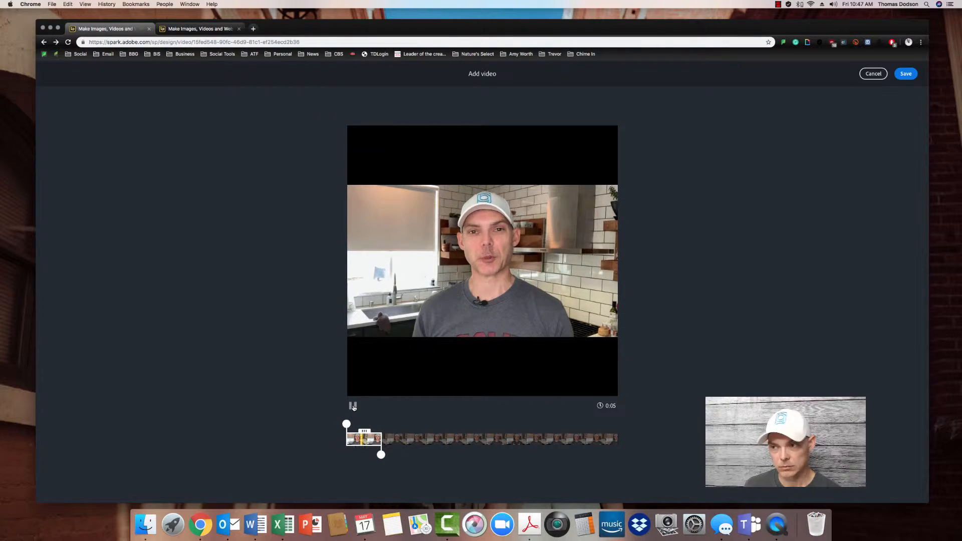
pyautogui.click(353, 406)
# Shorten the clip's end so it lasts 2 seconds and covers only the opening sentence, checking the cut by playback.
pyautogui.moveTo(381, 455); pyautogui.dragTo(366, 455)
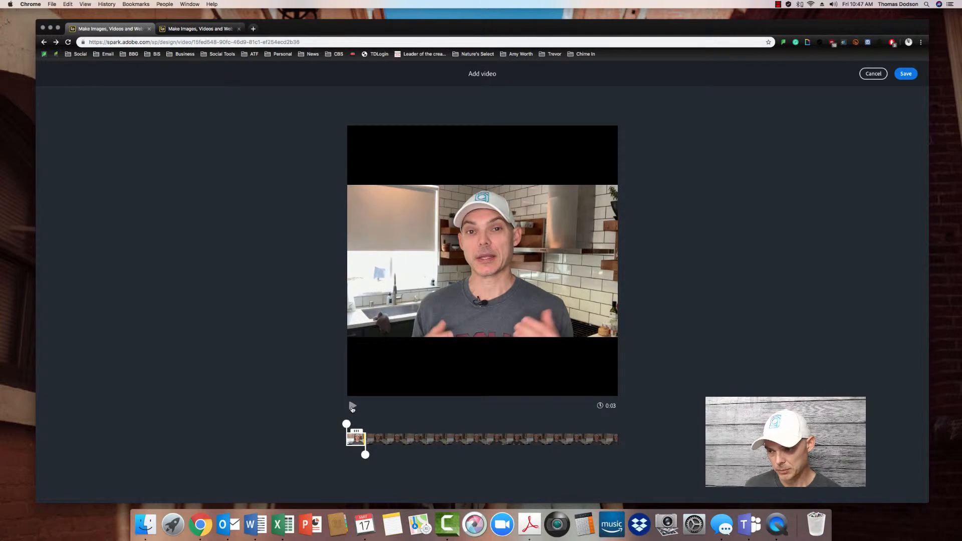
pyautogui.click(353, 406)
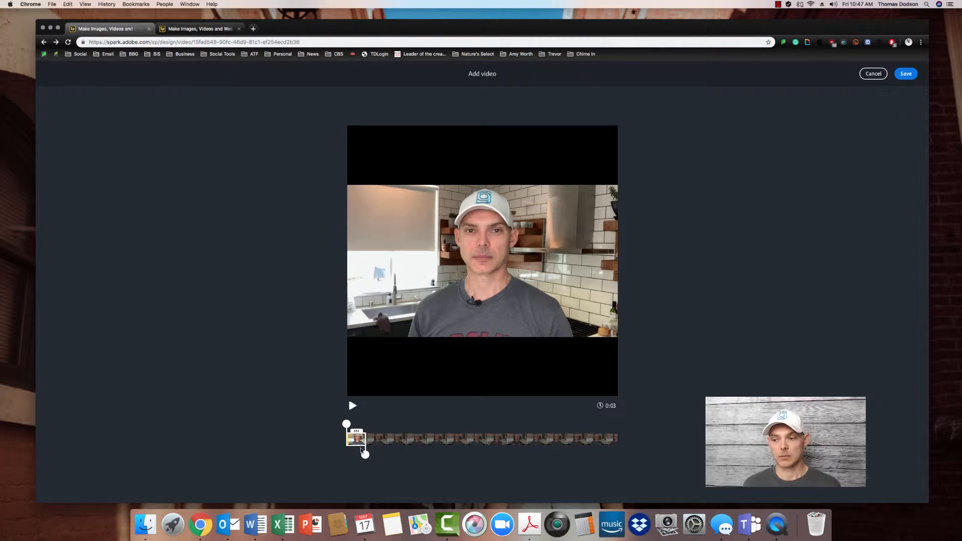
pyautogui.moveTo(365, 455); pyautogui.dragTo(363, 455)
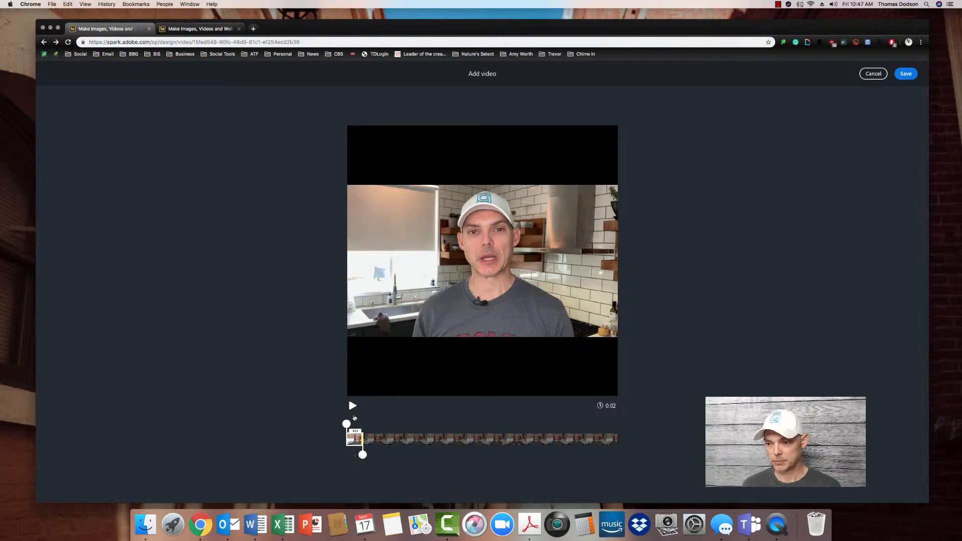
pyautogui.click(353, 407)
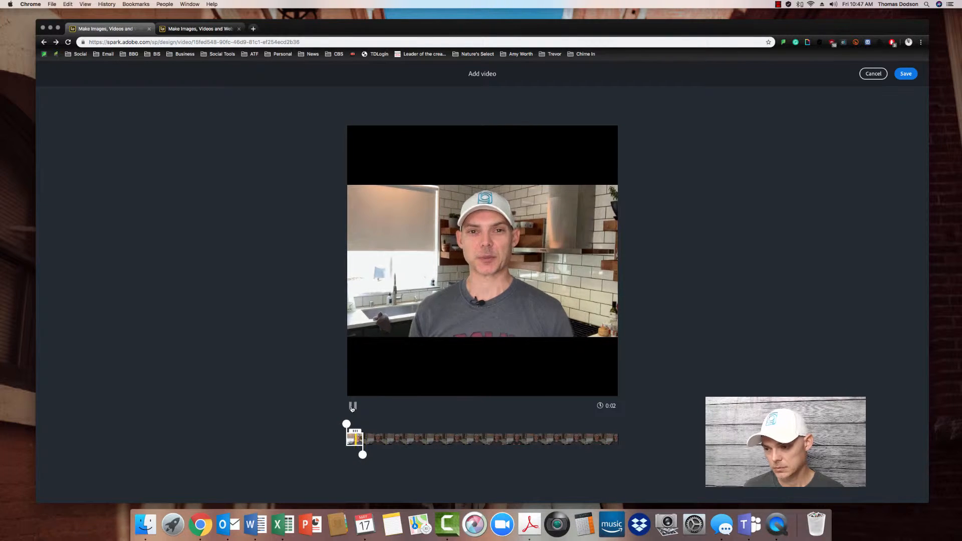
pyautogui.click(353, 406)
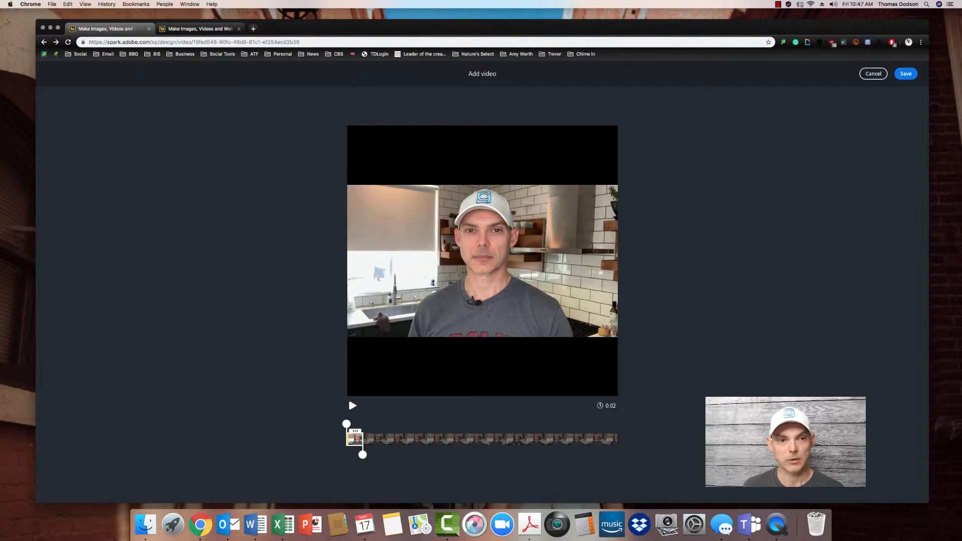
# Highlight the script's opening sentence in the Word document and save the trimmed clip to the first slide.
pyautogui.press('super+Tab')
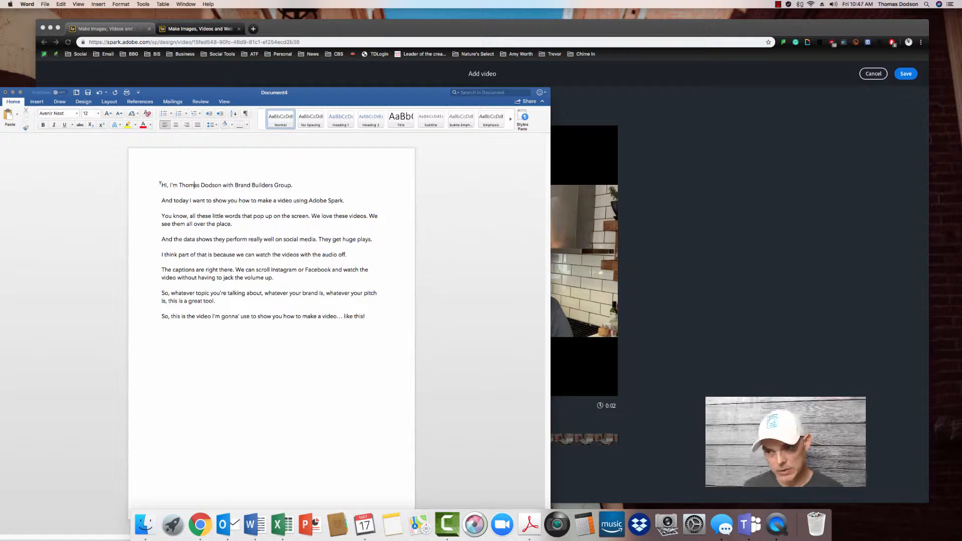
pyautogui.moveTo(161, 185); pyautogui.dragTo(320, 180)
pyautogui.moveTo(318, 94); pyautogui.dragTo(0, 70)
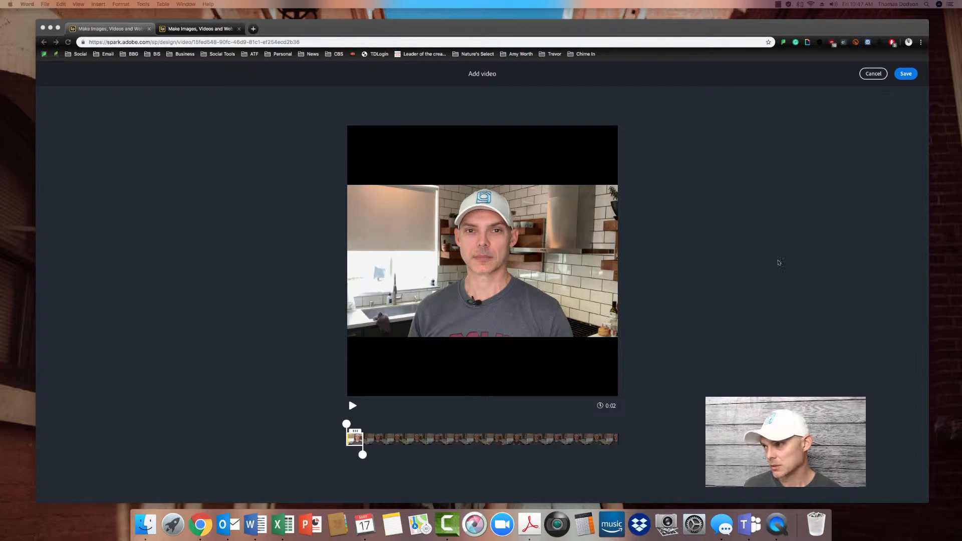
pyautogui.click(907, 75)
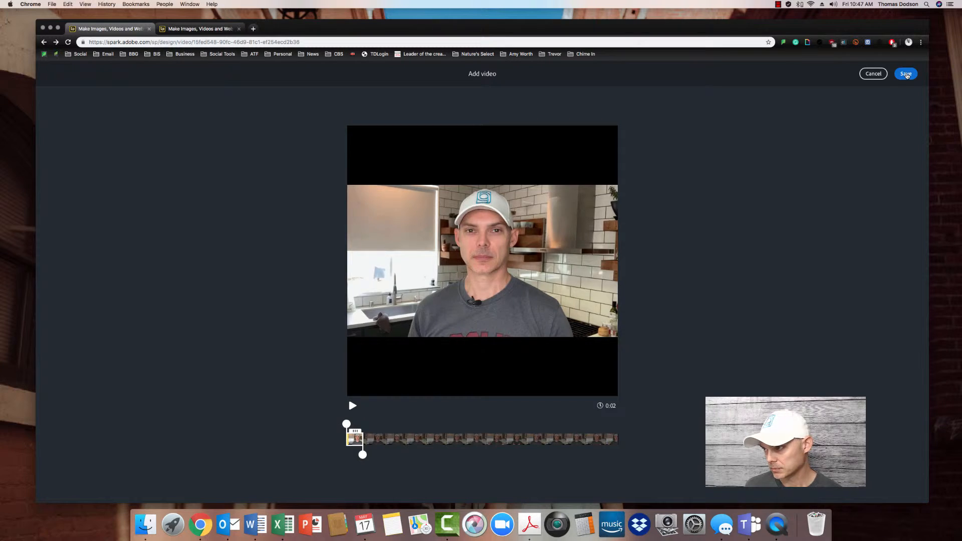
pyautogui.click(907, 74)
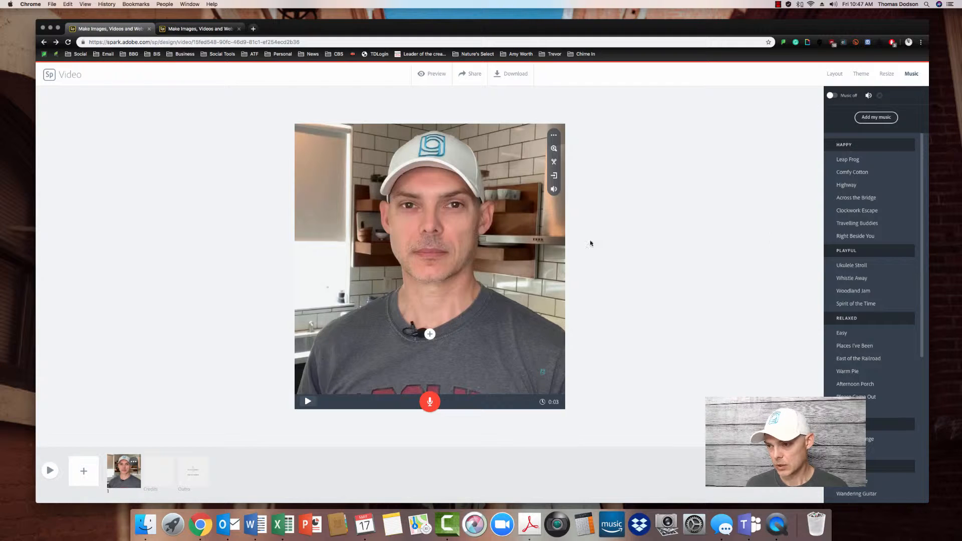
# Start a continuation of the first slide's video and extend the new segment to 5 seconds.
pyautogui.click(490, 231)
pyautogui.click(533, 201)
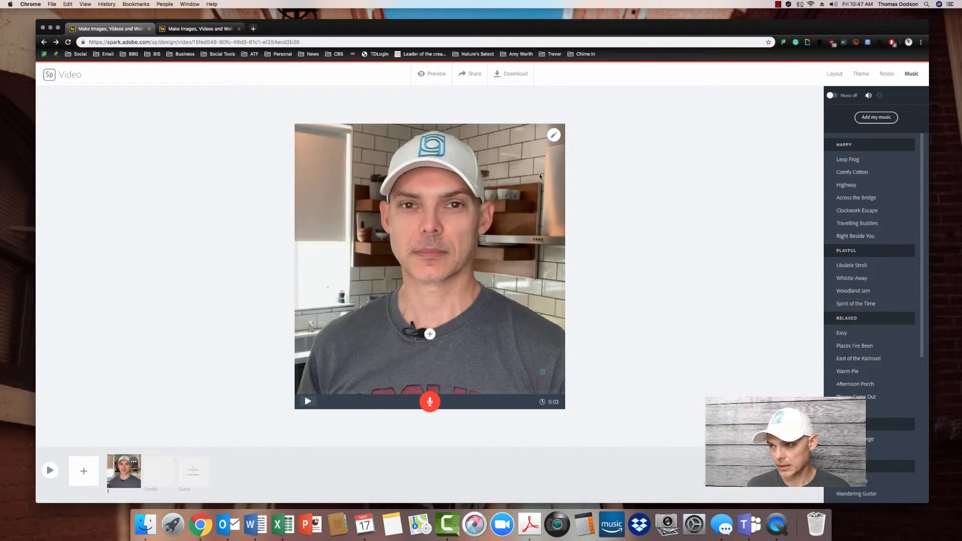
pyautogui.click(554, 135)
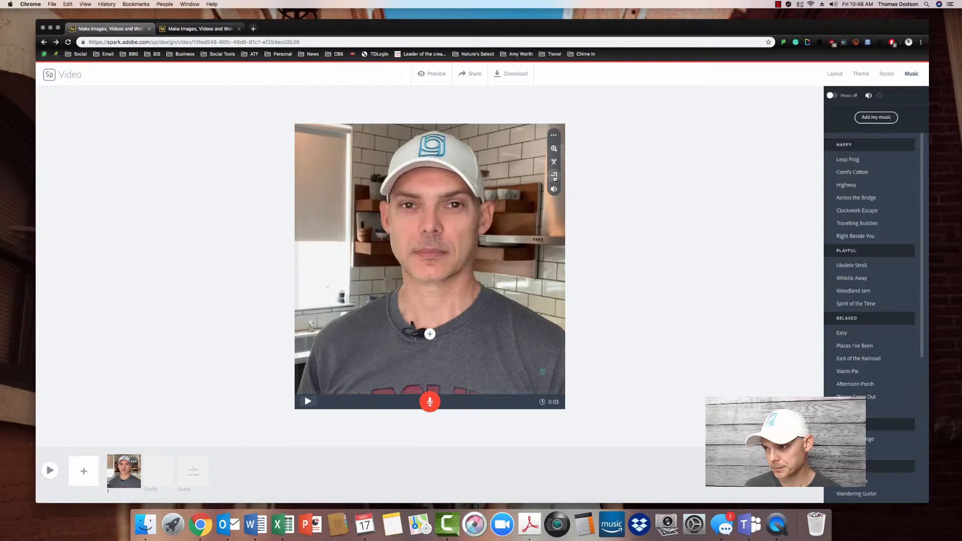
pyautogui.click(555, 176)
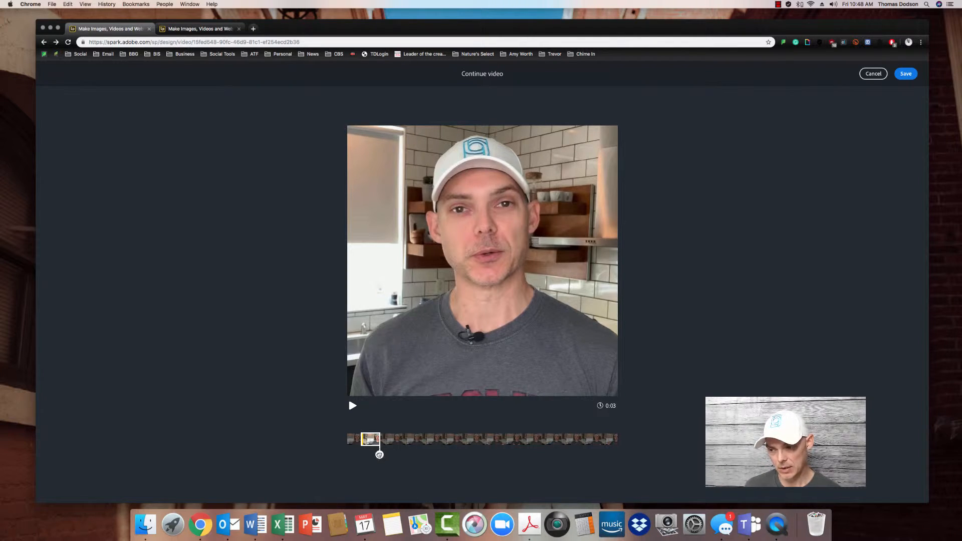
pyautogui.moveTo(379, 455); pyautogui.dragTo(391, 455)
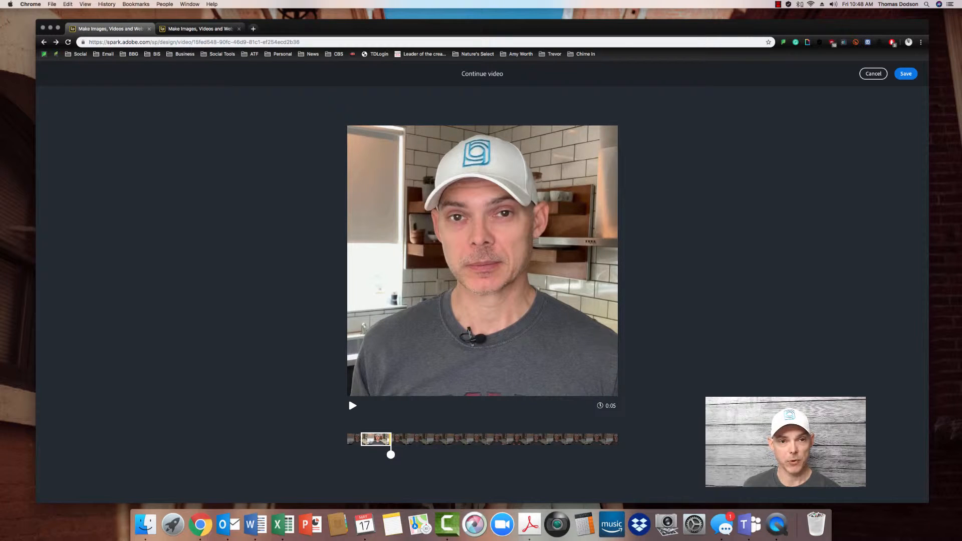
# Compare the segment with the script's second sentence in Word, play it back and save it as the second slide.
pyautogui.moveTo(0, 29); pyautogui.dragTo(412, 31)
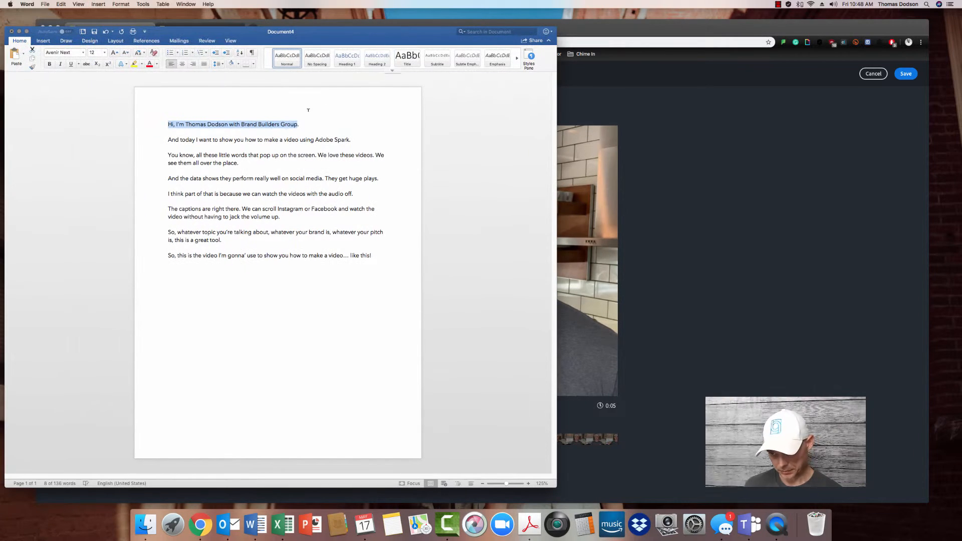
pyautogui.click(225, 140)
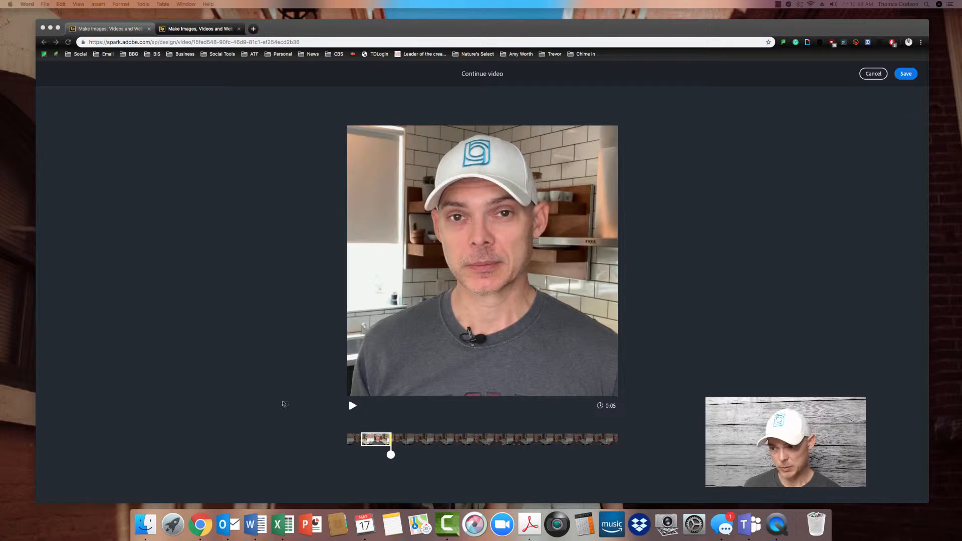
pyautogui.click(353, 406)
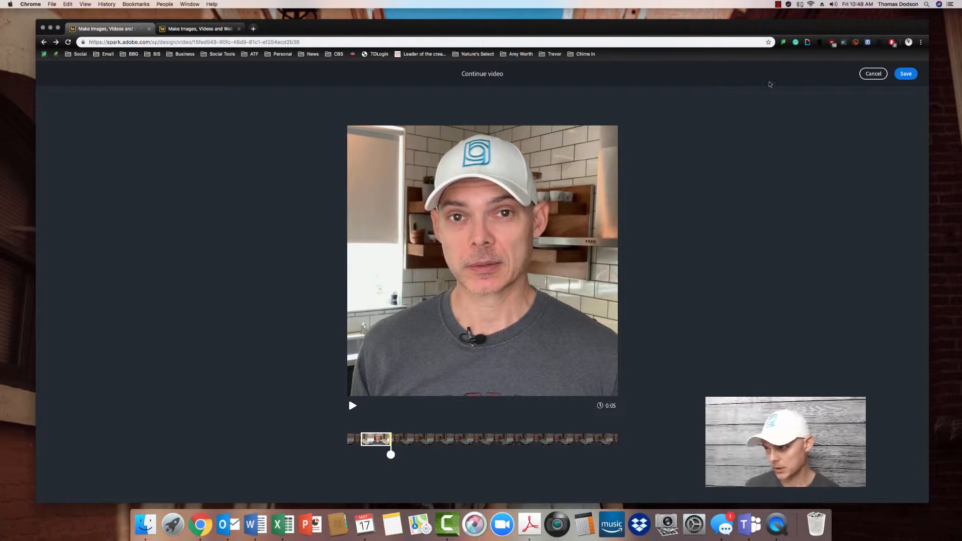
pyautogui.click(909, 75)
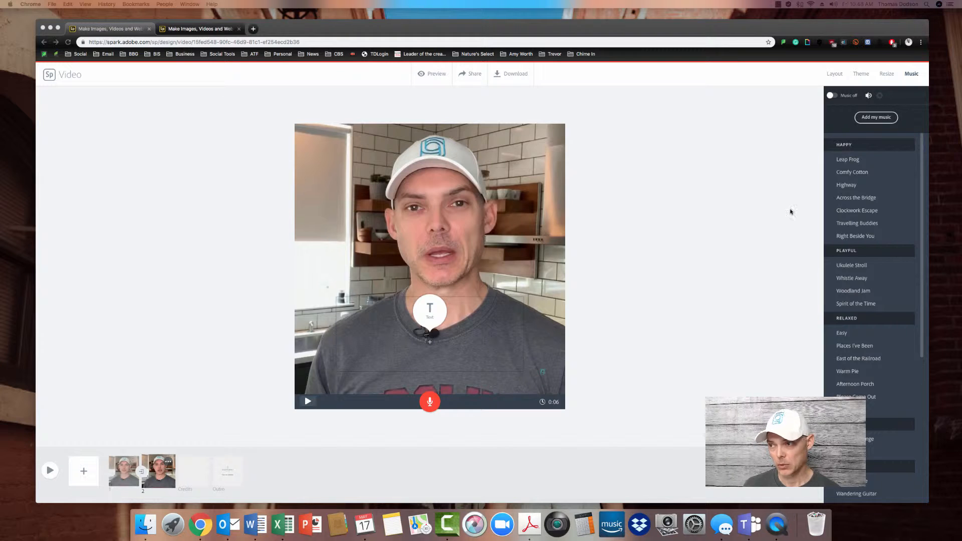
# Continue the second slide's video onto a third slide, extend the segment to 5 seconds with playback, and save it.
pyautogui.click(660, 191)
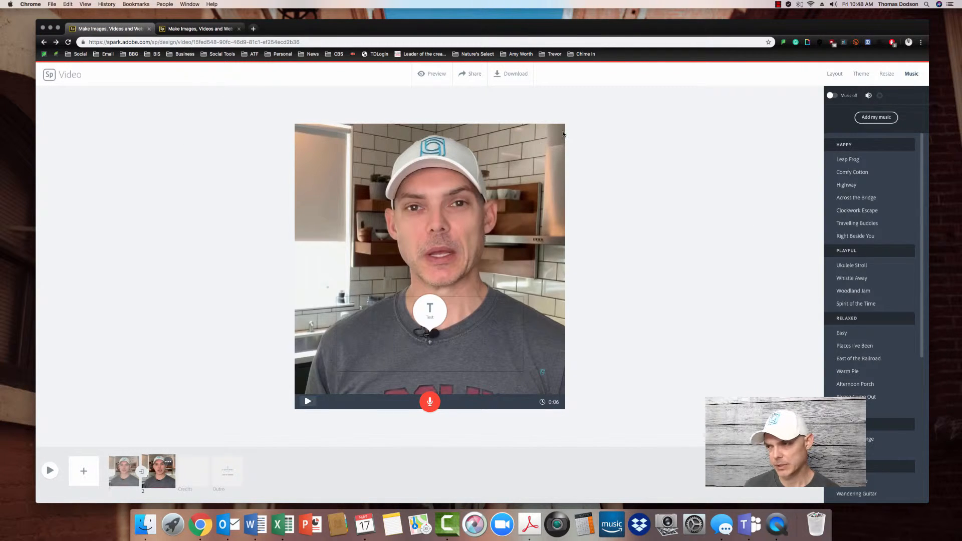
pyautogui.click(554, 143)
pyautogui.click(555, 138)
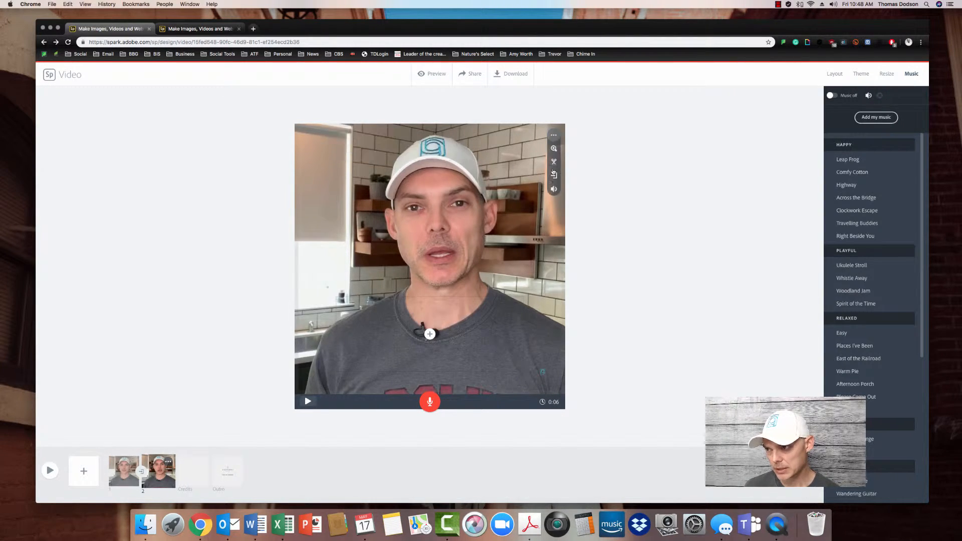
pyautogui.click(554, 176)
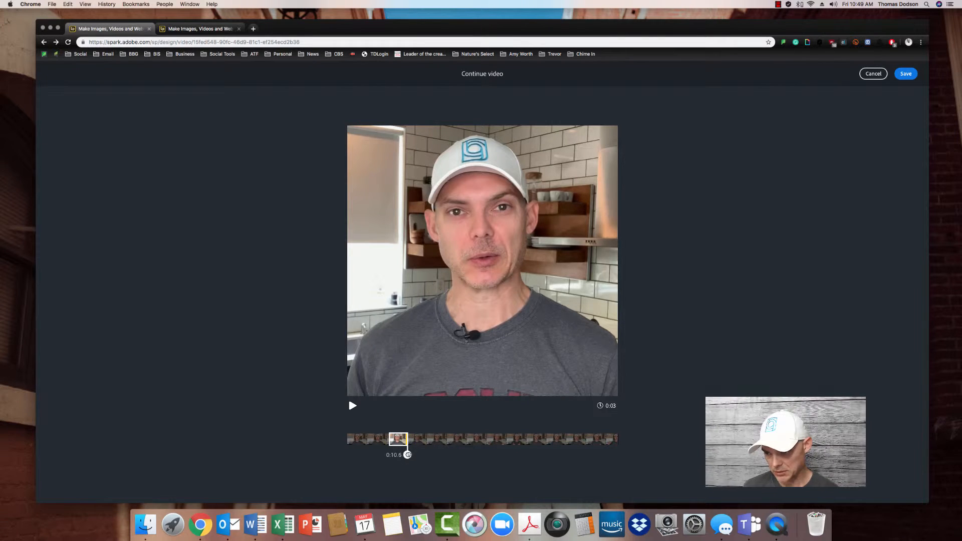
pyautogui.moveTo(407, 455); pyautogui.dragTo(421, 455)
pyautogui.click(353, 407)
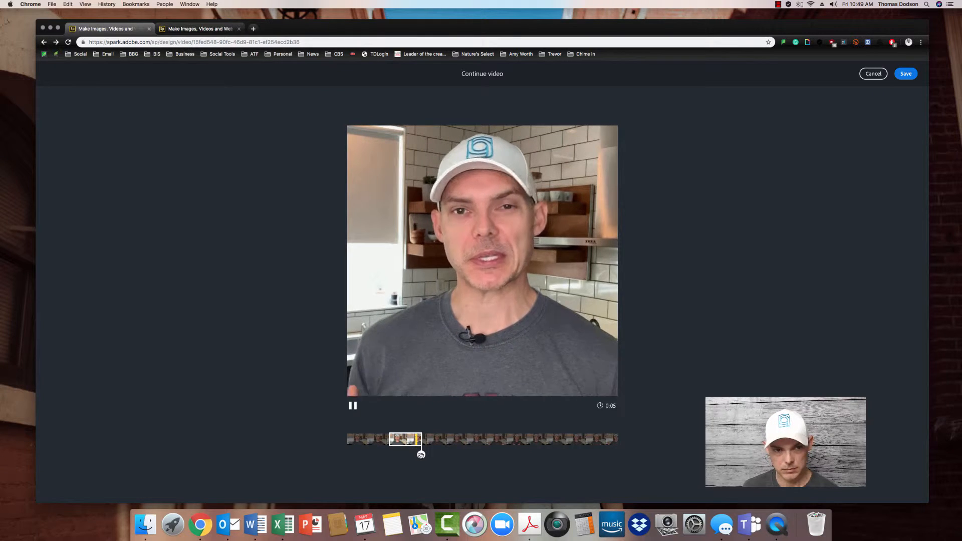
pyautogui.moveTo(421, 455); pyautogui.dragTo(423, 455)
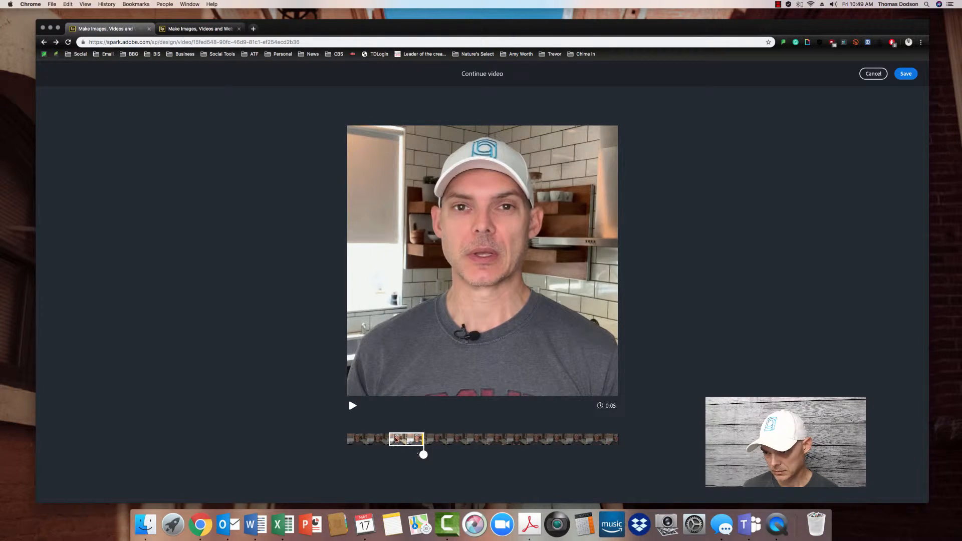
pyautogui.click(901, 75)
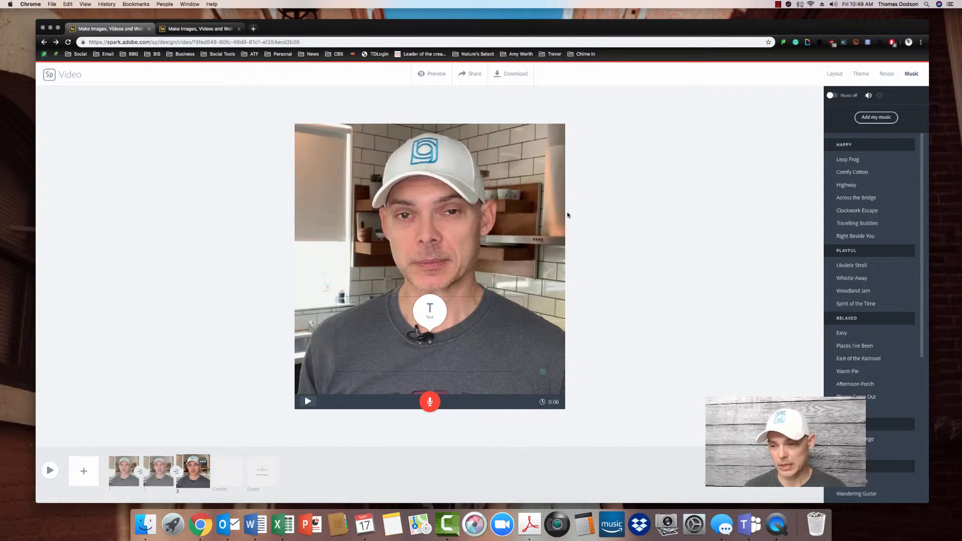
# Continue the third slide's video onto a fourth slide, extend the segment to 6 seconds with playback checks, and save it.
pyautogui.click(461, 200)
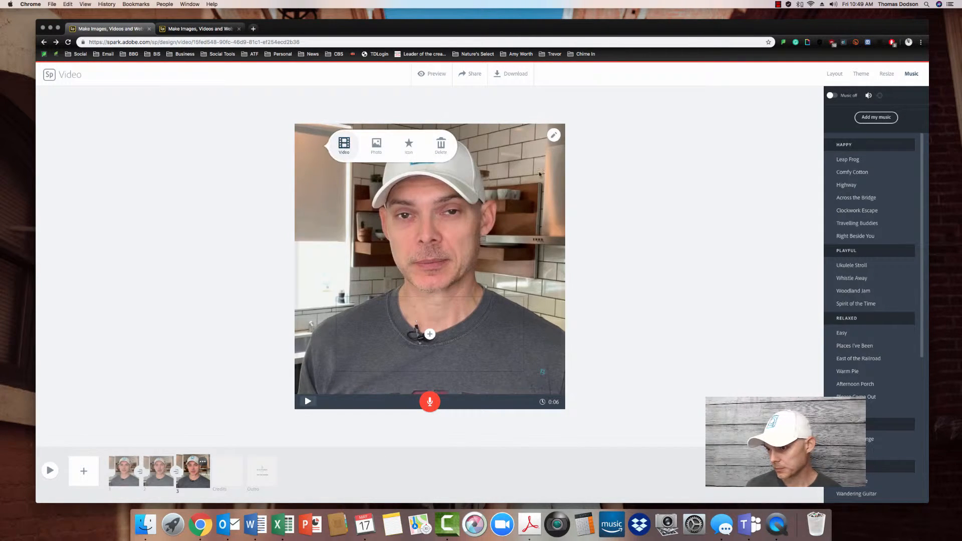
pyautogui.click(553, 135)
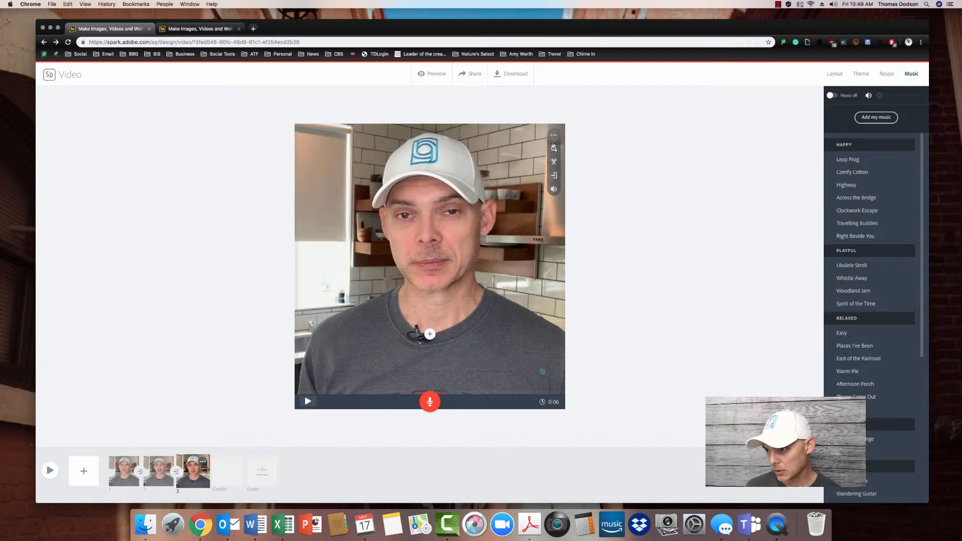
pyautogui.click(555, 179)
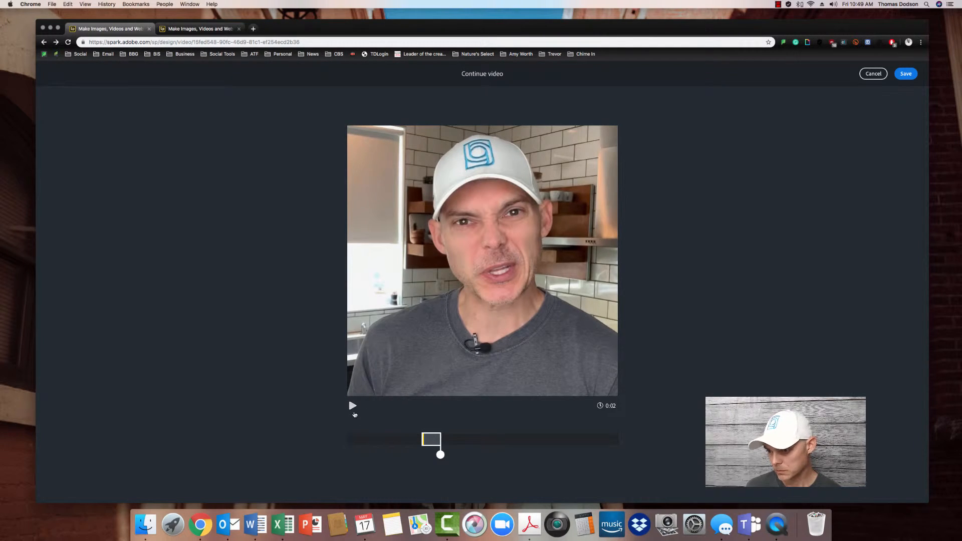
pyautogui.click(352, 406)
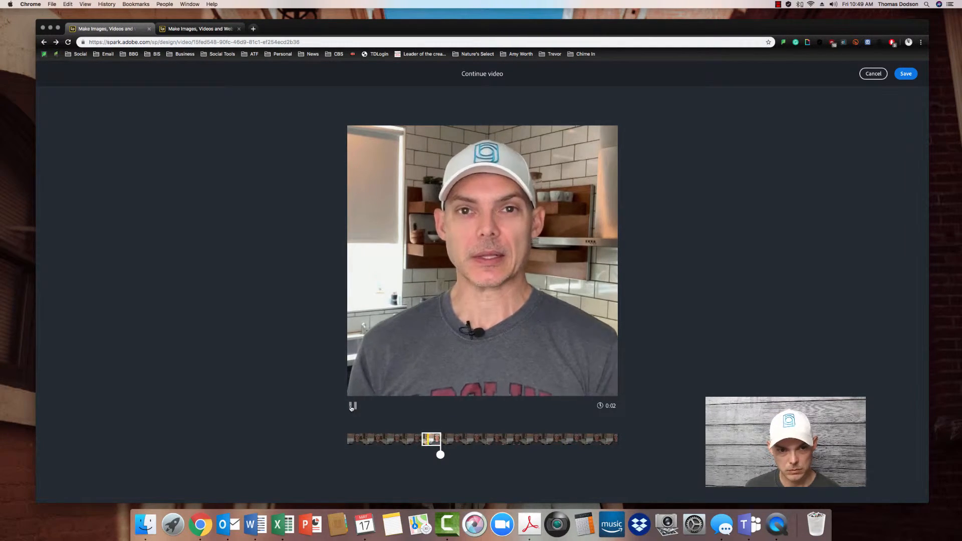
pyautogui.moveTo(440, 455); pyautogui.dragTo(454, 455)
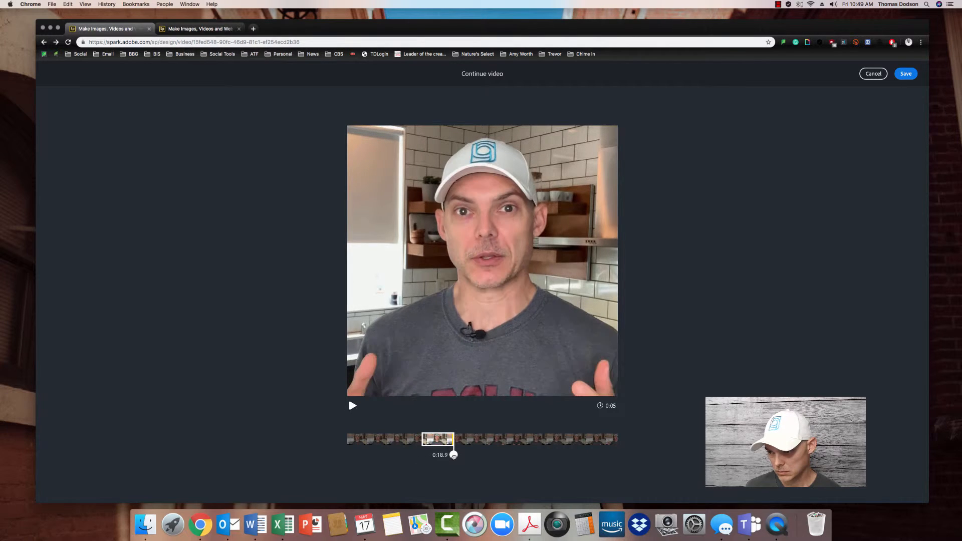
pyautogui.click(352, 407)
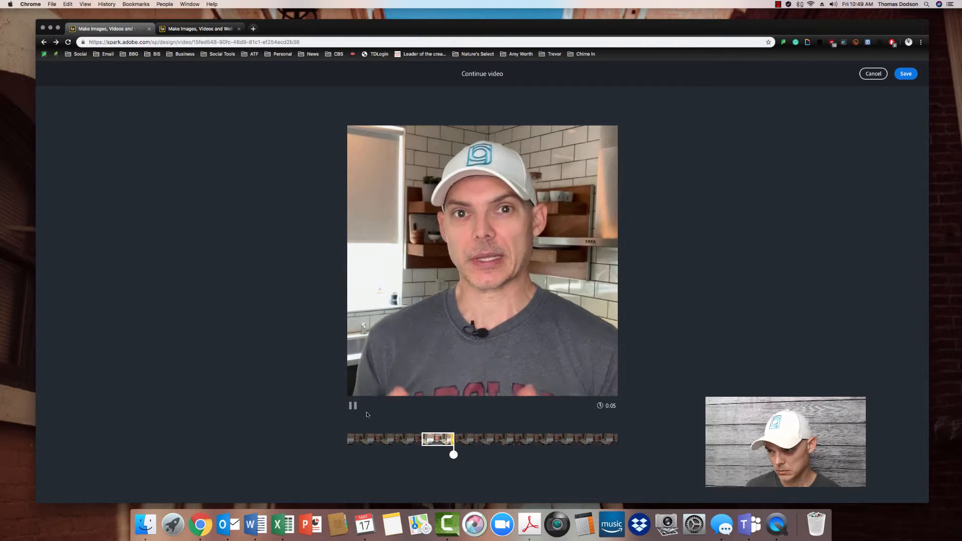
pyautogui.moveTo(453, 454); pyautogui.dragTo(462, 455)
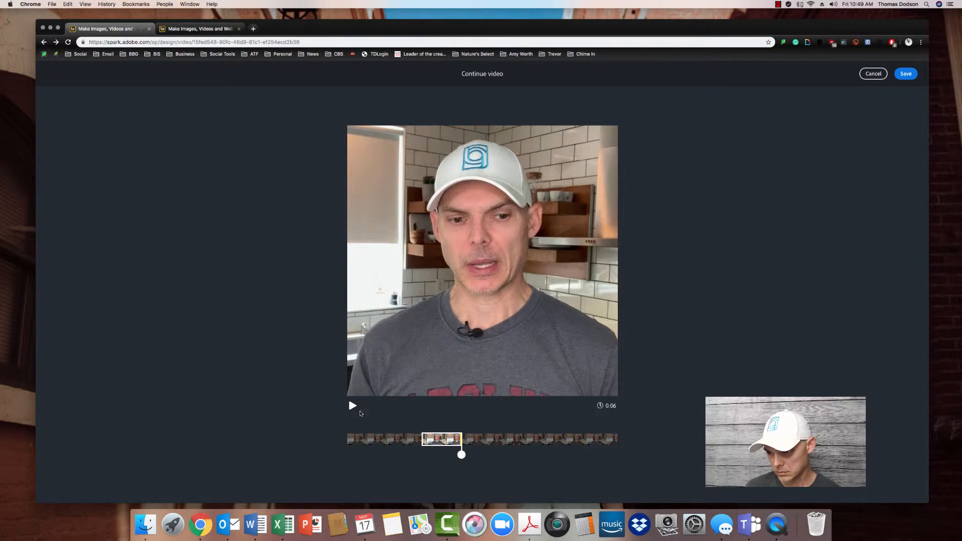
pyautogui.click(353, 408)
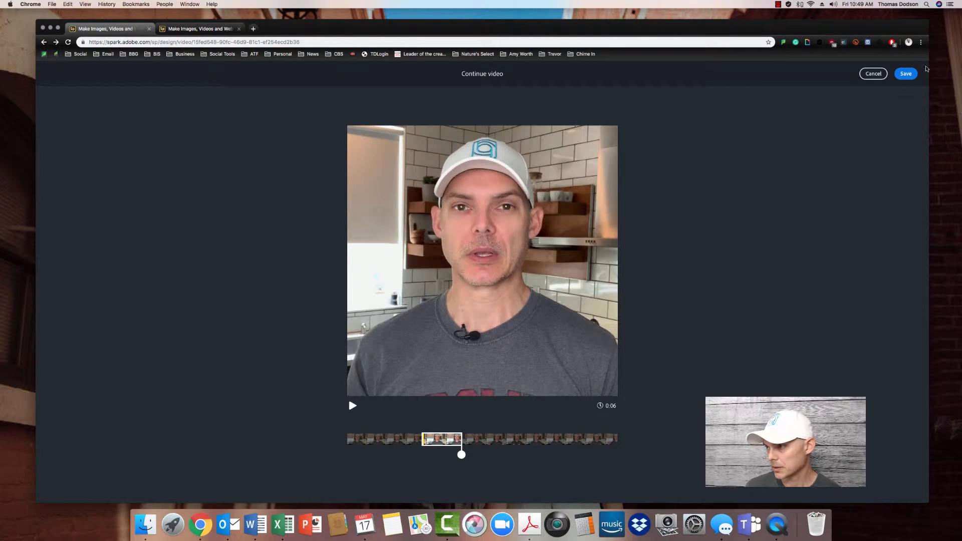
pyautogui.click(911, 76)
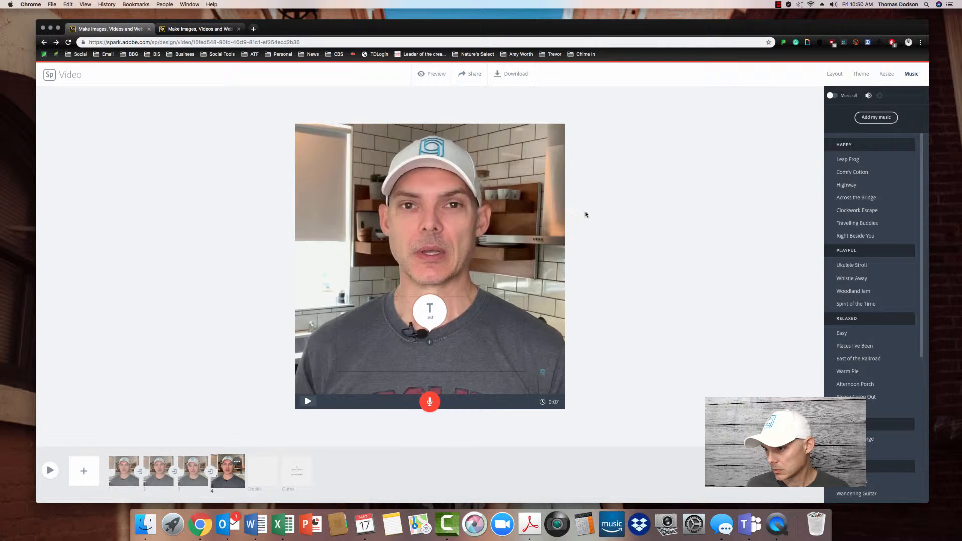
# Continue the fourth slide's video onto a fifth slide, extend the segment to 5 seconds, play it back and save it.
pyautogui.click(554, 136)
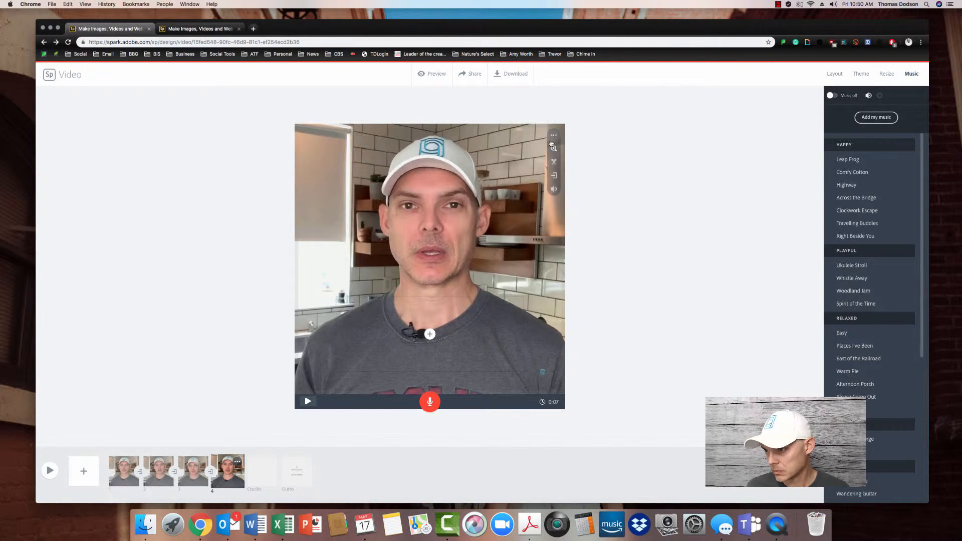
pyautogui.click(555, 176)
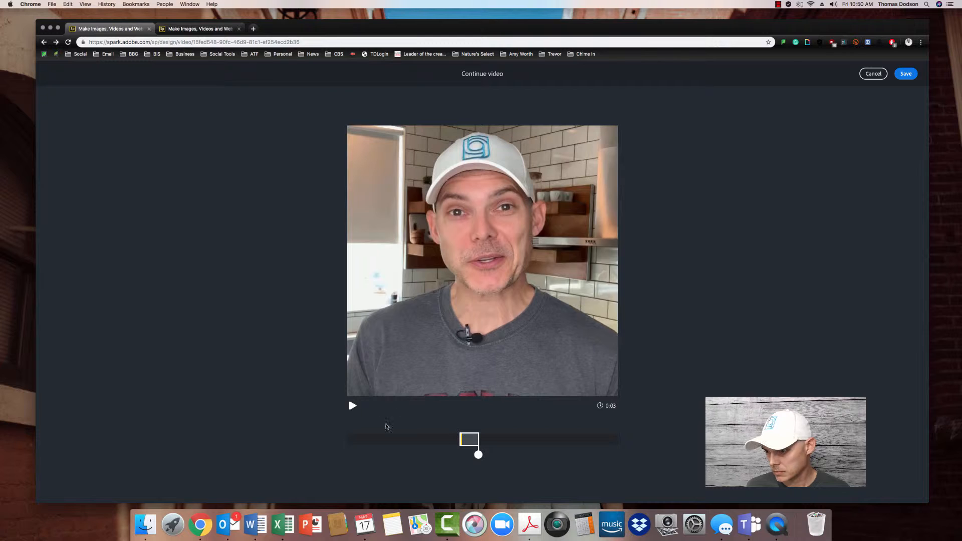
pyautogui.moveTo(479, 455); pyautogui.dragTo(493, 455)
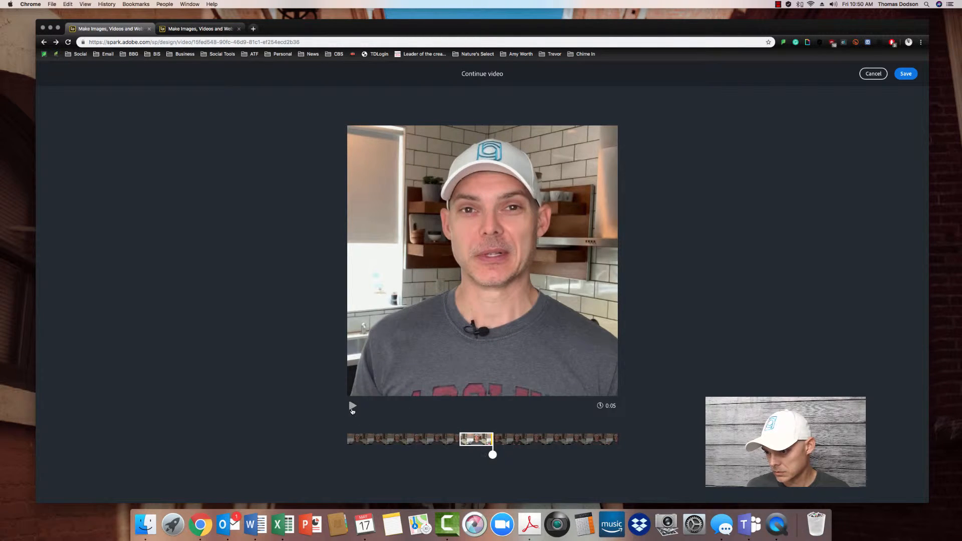
pyautogui.click(352, 406)
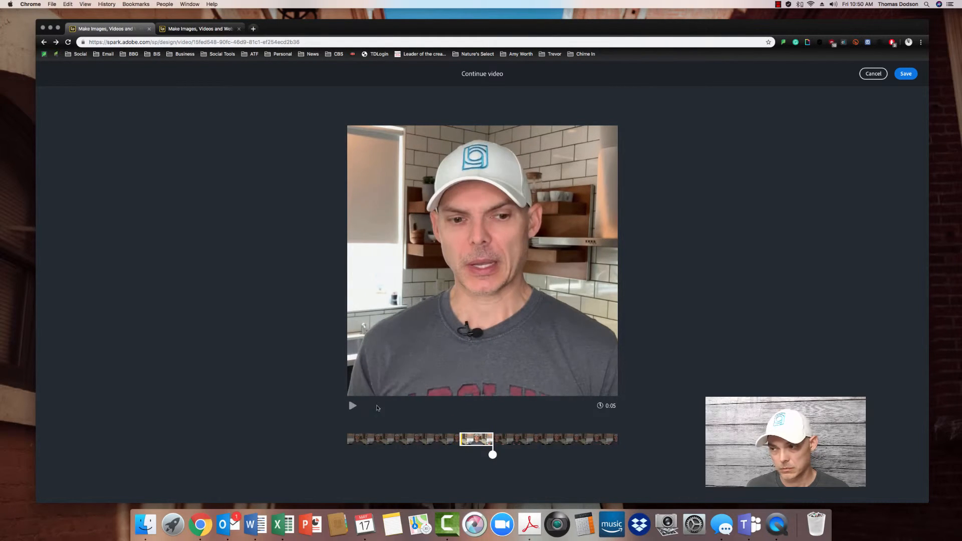
pyautogui.click(905, 75)
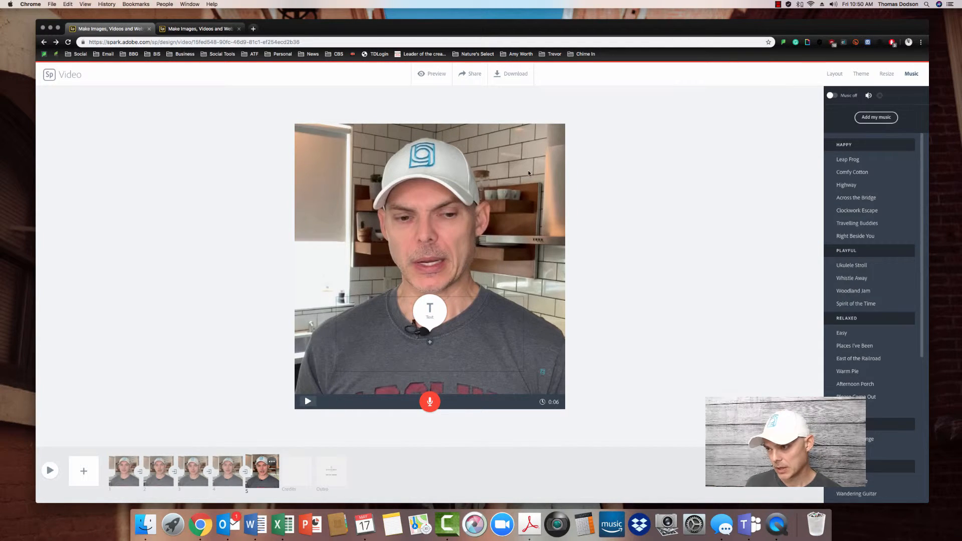
# Continue the fifth slide's video onto a sixth slide, extend the segment in stages to 8 seconds with playback, and save it.
pyautogui.moveTo(554, 149)
pyautogui.click(554, 176)
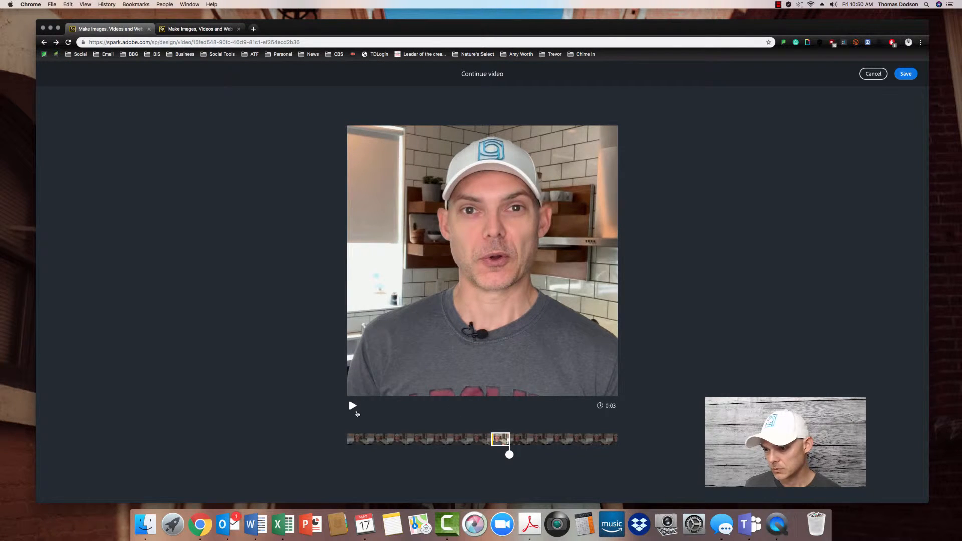
pyautogui.click(350, 409)
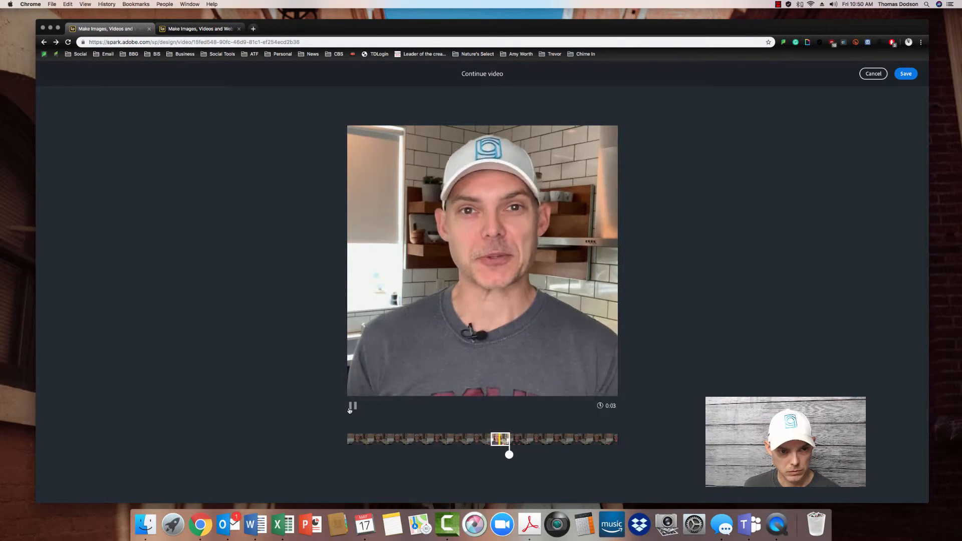
pyautogui.moveTo(509, 454); pyautogui.dragTo(524, 455)
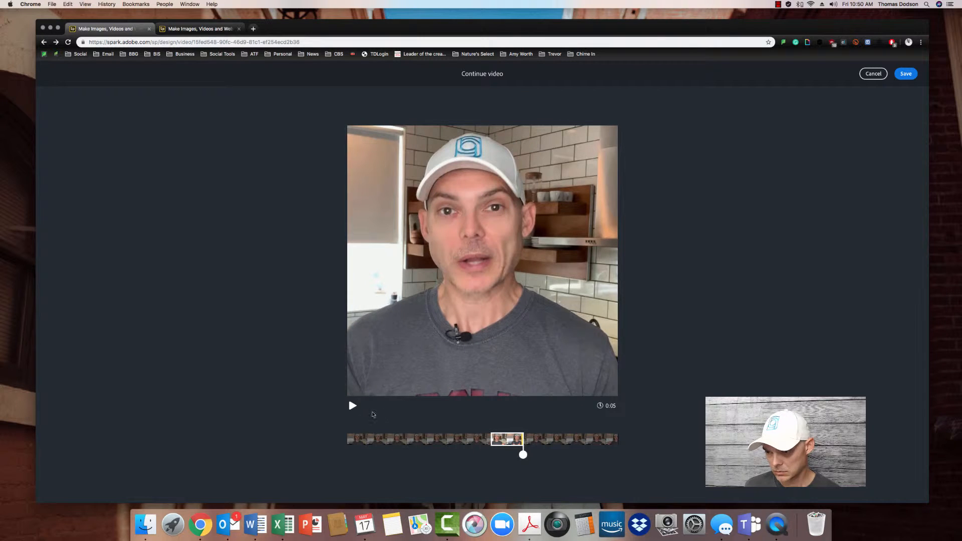
pyautogui.click(352, 409)
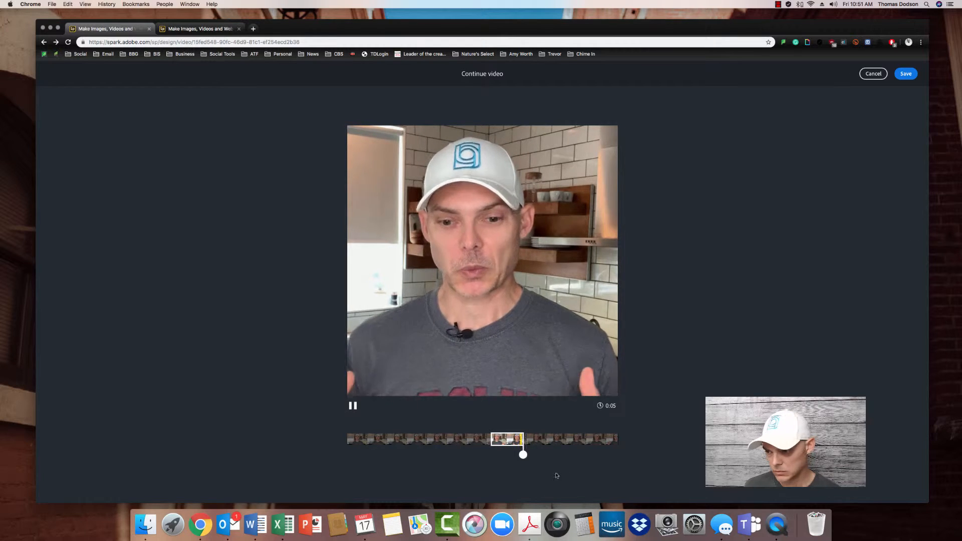
pyautogui.moveTo(523, 460); pyautogui.dragTo(535, 454)
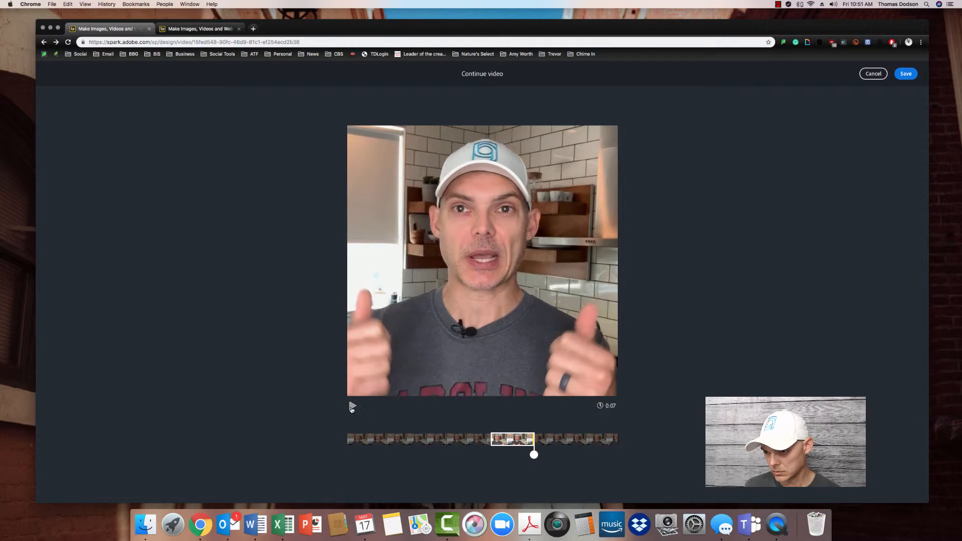
pyautogui.click(353, 406)
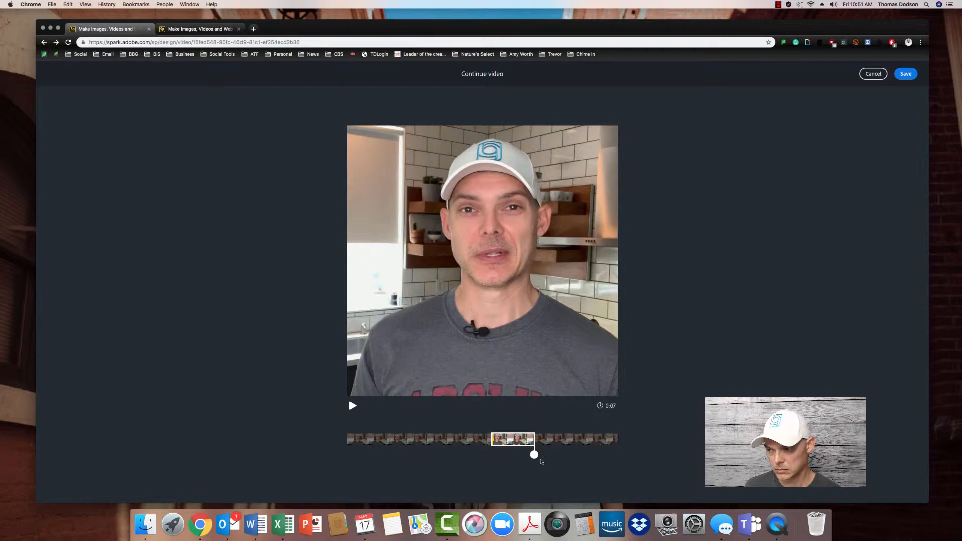
pyautogui.moveTo(535, 455); pyautogui.dragTo(541, 454)
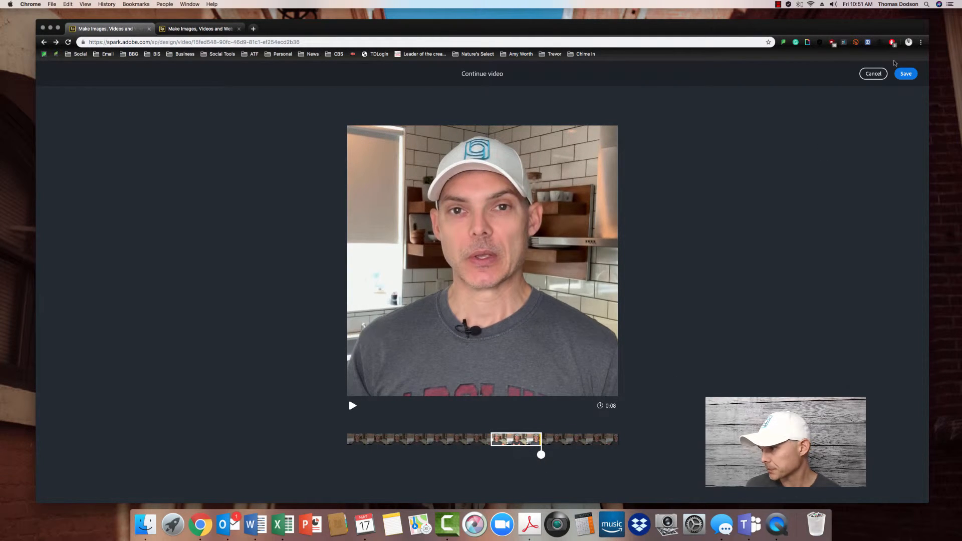
pyautogui.click(904, 73)
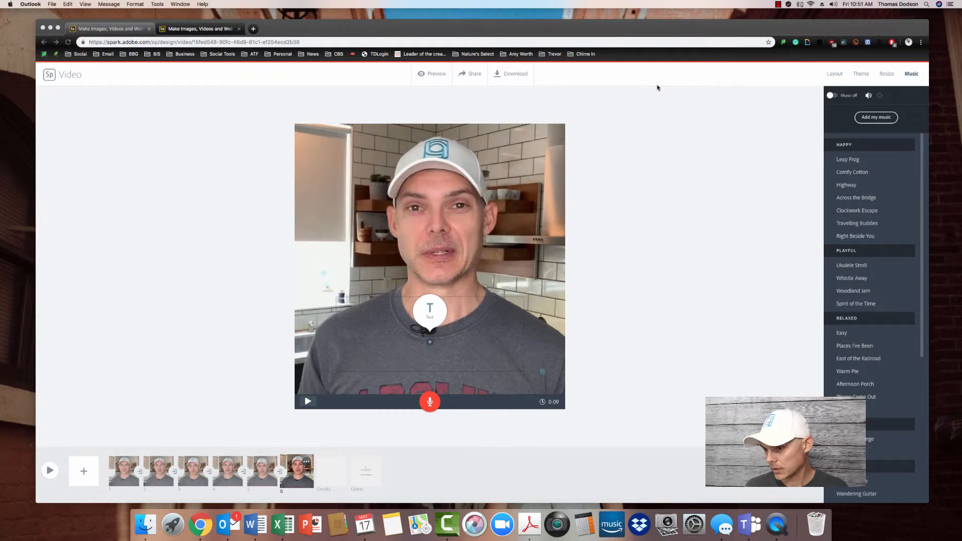
# Continue the sixth slide's video onto a seventh, extend the segment in stages with playback to make an 8-second slide, and save it.
pyautogui.click(557, 146)
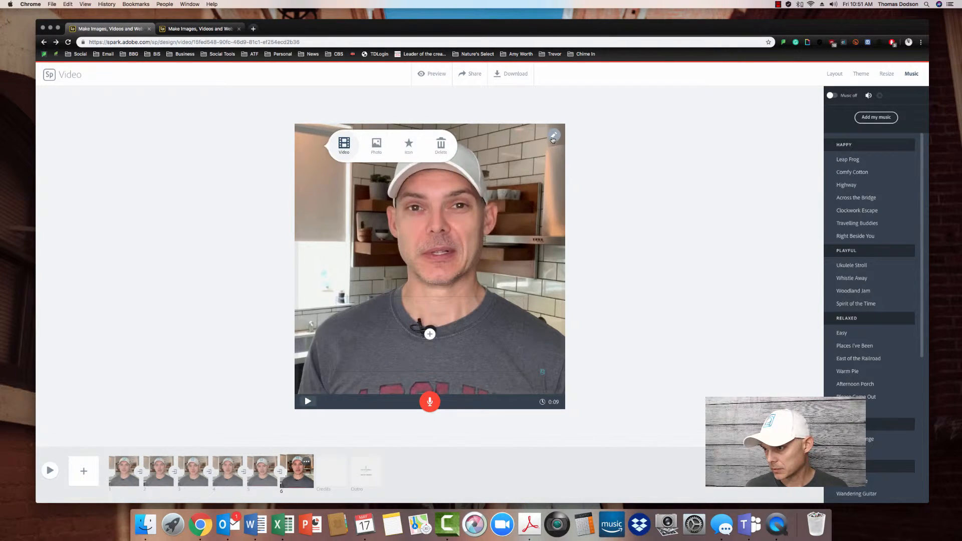
pyautogui.click(555, 176)
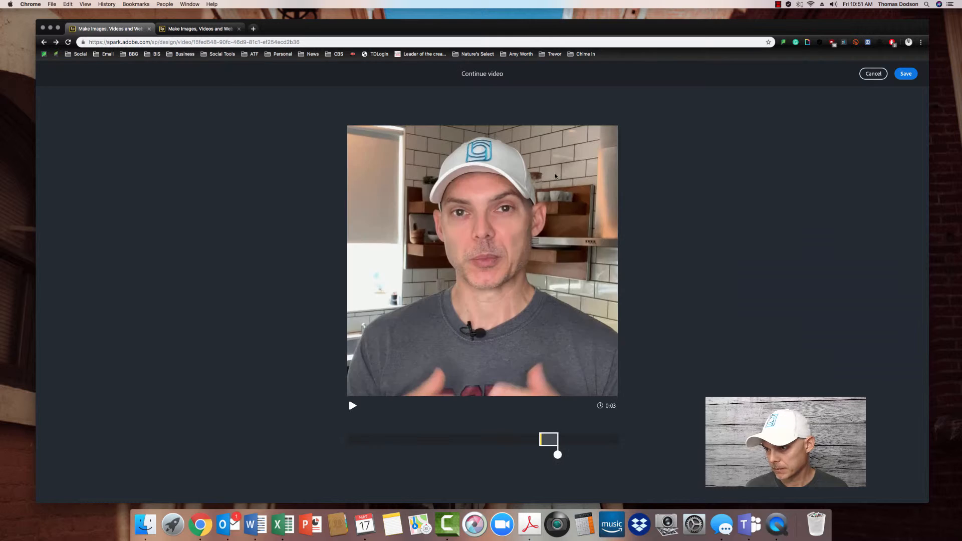
pyautogui.moveTo(558, 455); pyautogui.dragTo(573, 454)
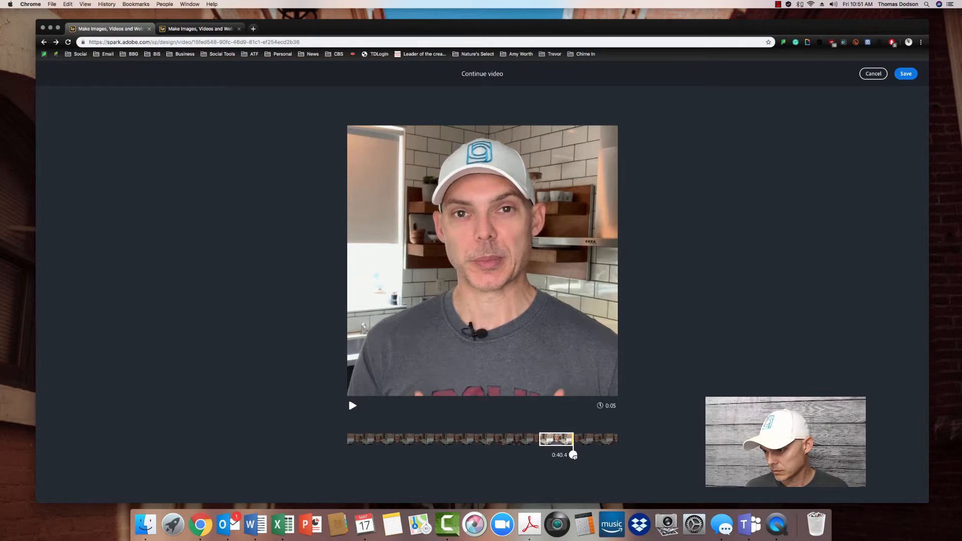
pyautogui.click(353, 407)
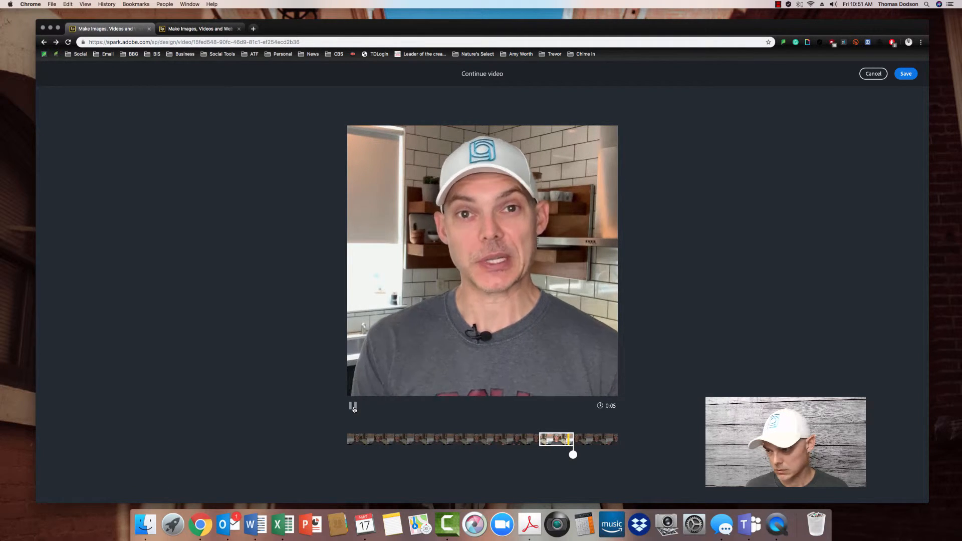
pyautogui.moveTo(573, 455); pyautogui.dragTo(578, 454)
pyautogui.click(352, 407)
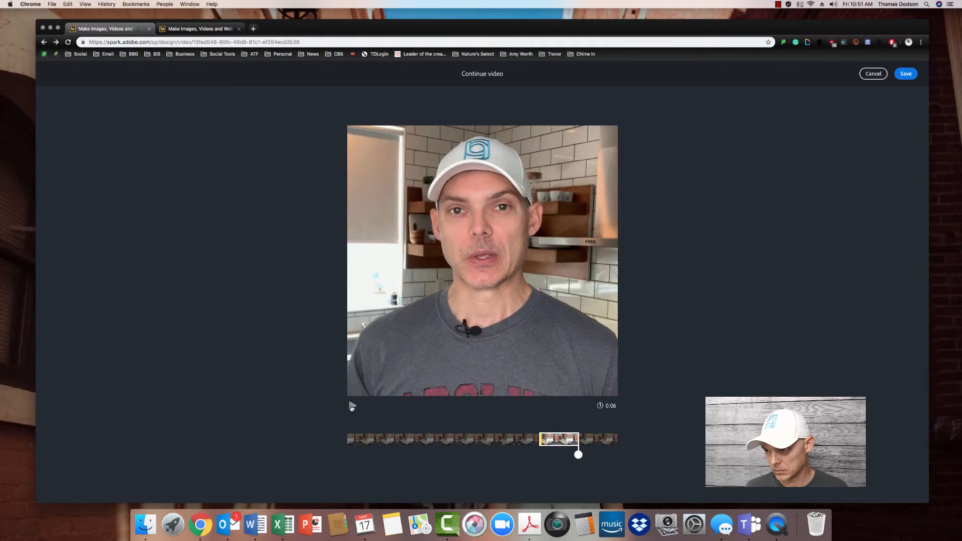
pyautogui.moveTo(577, 454); pyautogui.dragTo(585, 455)
pyautogui.click(906, 75)
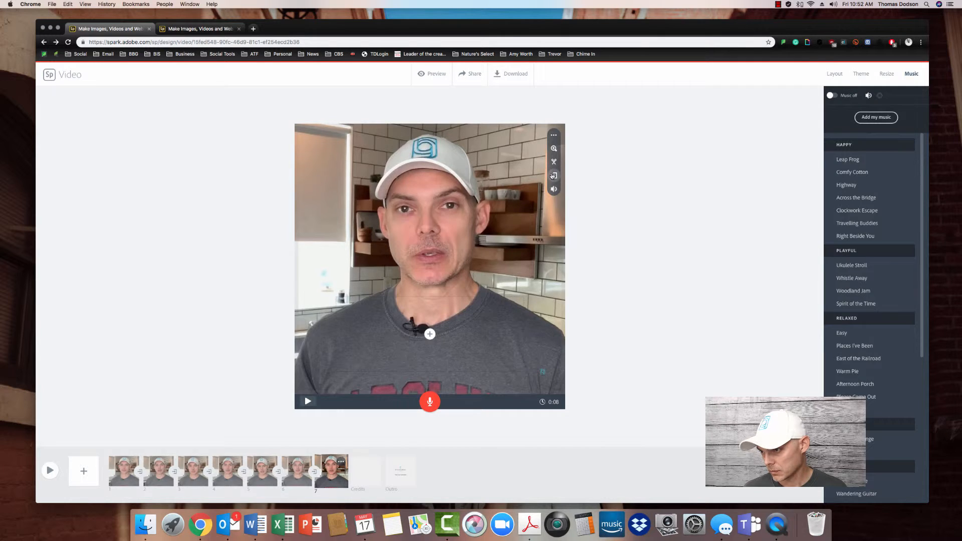
# Continue the seventh slide's video onto an eighth slide, extend the segment to the end of the clip, and save it.
pyautogui.click(554, 176)
pyautogui.moveTo(598, 454); pyautogui.dragTo(618, 455)
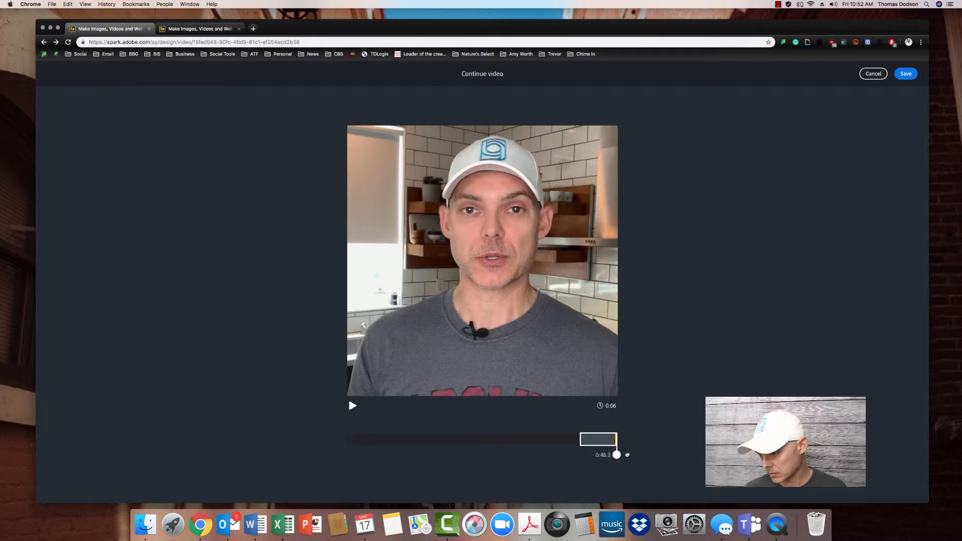
pyautogui.click(907, 74)
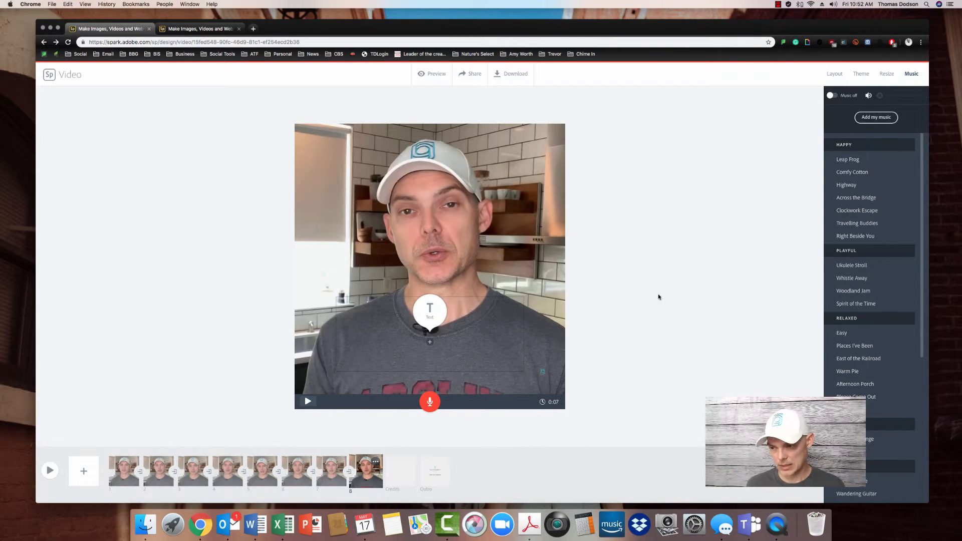
# Hide the credits slide at the end of the video.
pyautogui.click(405, 472)
pyautogui.click(411, 463)
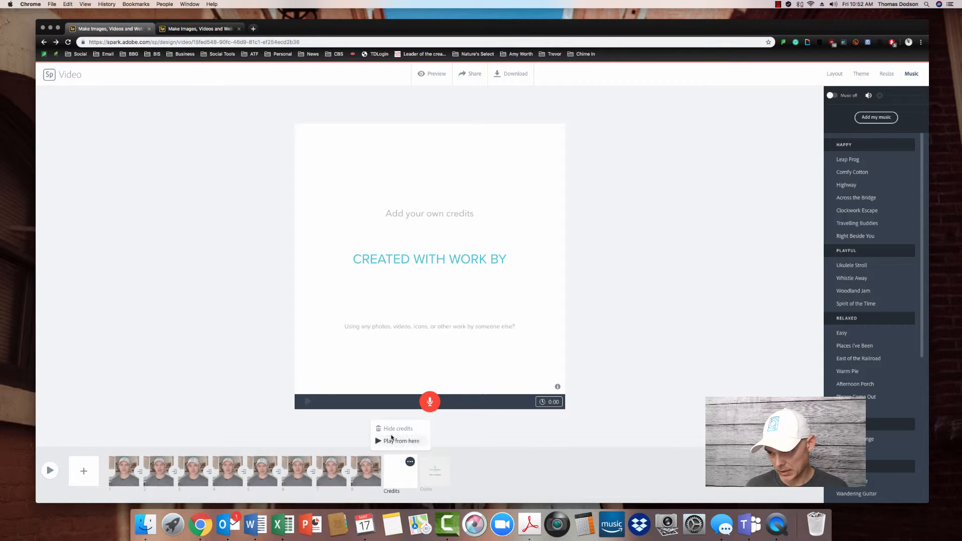
pyautogui.click(398, 429)
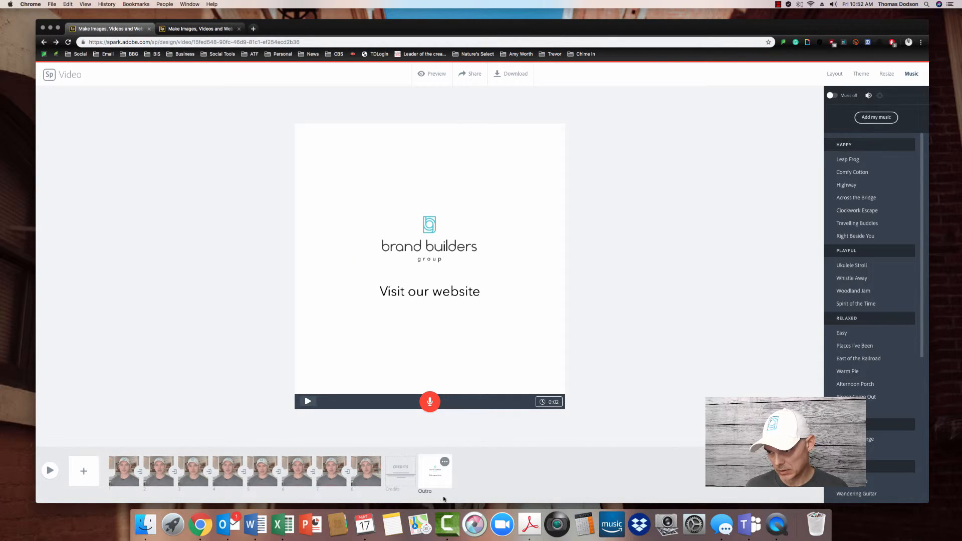
# Replace the outro slide's website text with "Thanks For Watching!", trying a smaller text size and restoring the larger one.
pyautogui.click(434, 305)
pyautogui.click(430, 297)
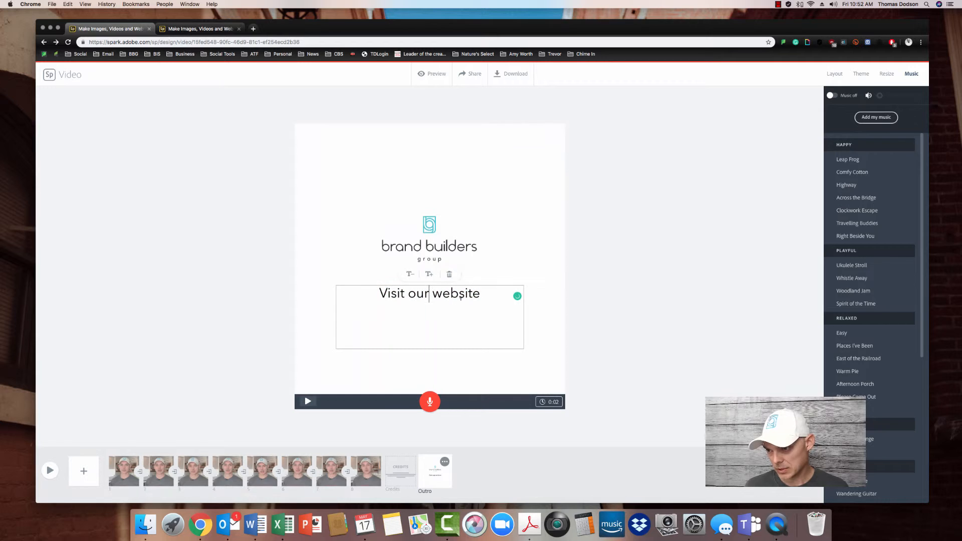
pyautogui.moveTo(482, 293); pyautogui.dragTo(378, 293)
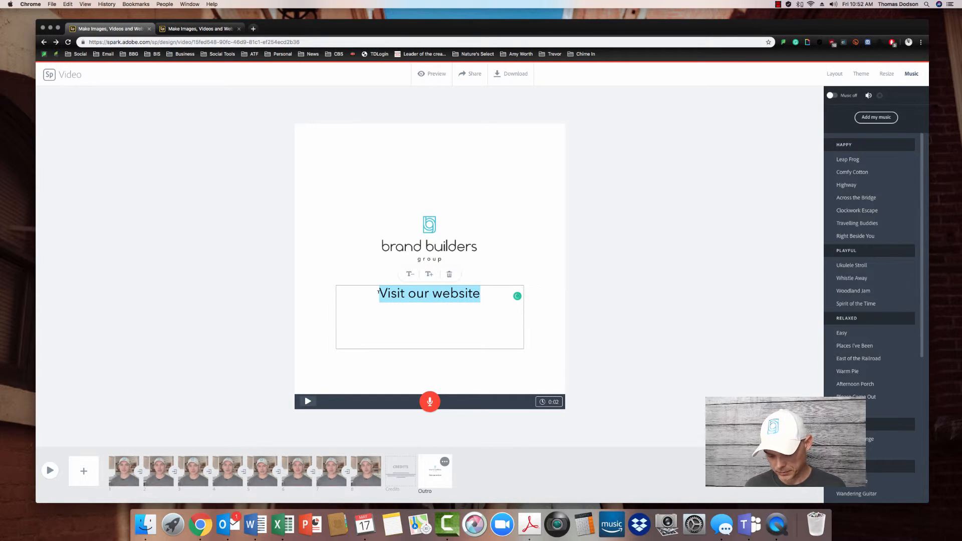
pyautogui.write('Thanks For ')
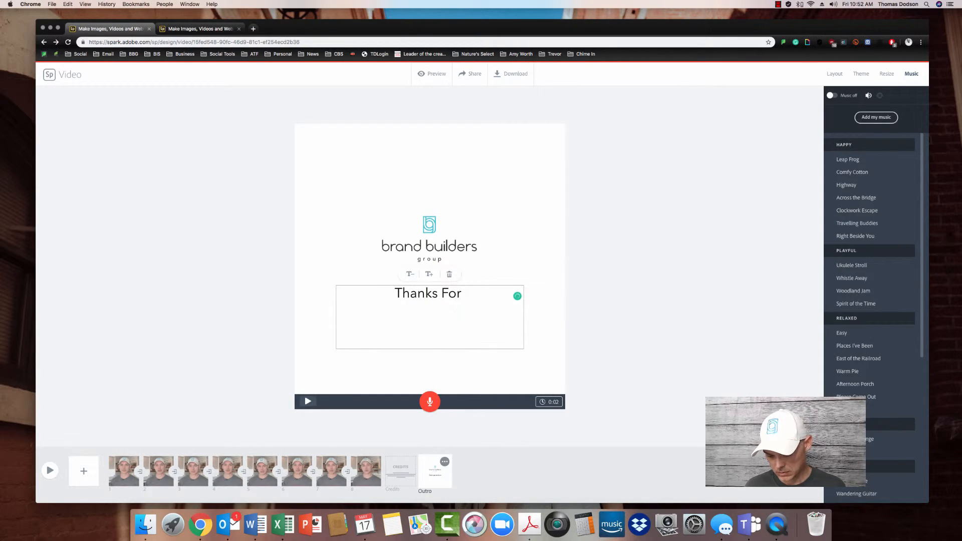
pyautogui.write('Watching!')
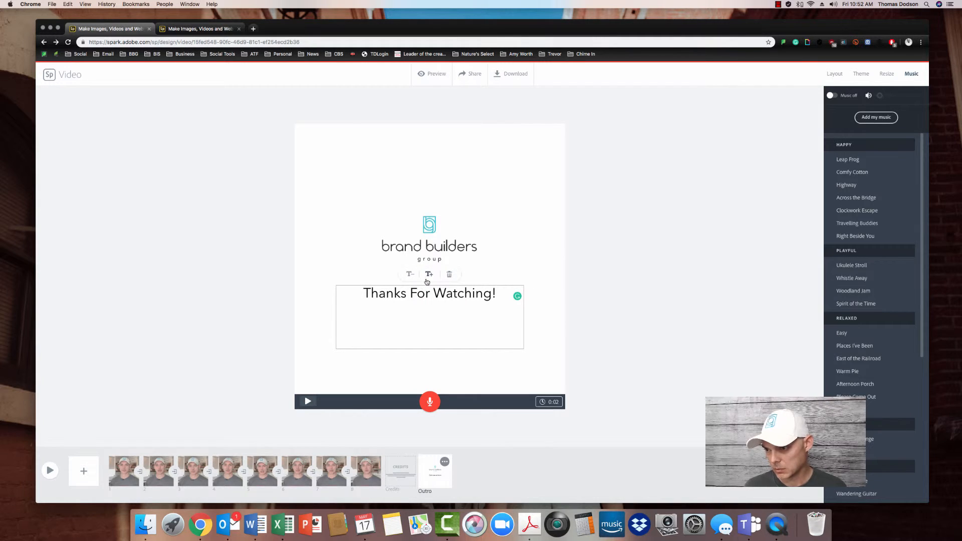
pyautogui.click(410, 274)
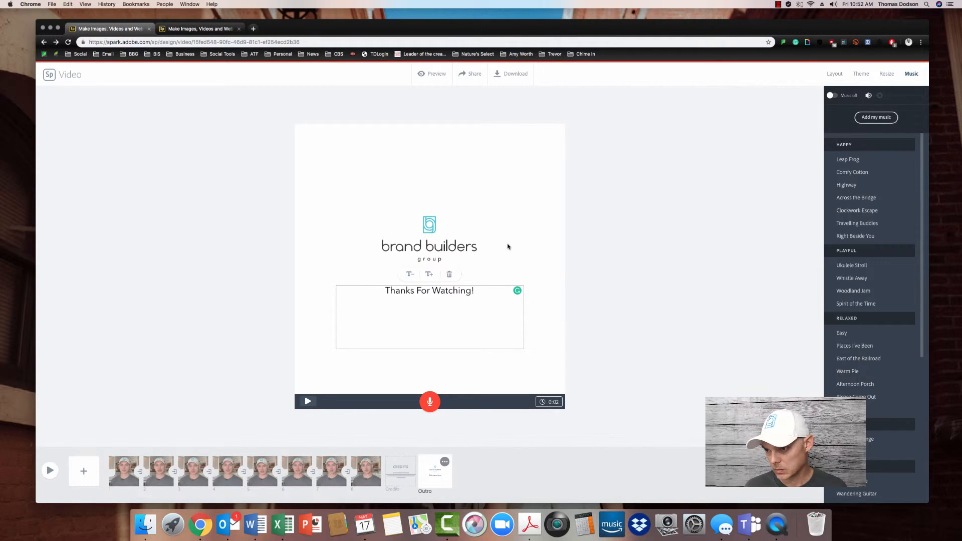
pyautogui.click(429, 274)
pyautogui.click(446, 379)
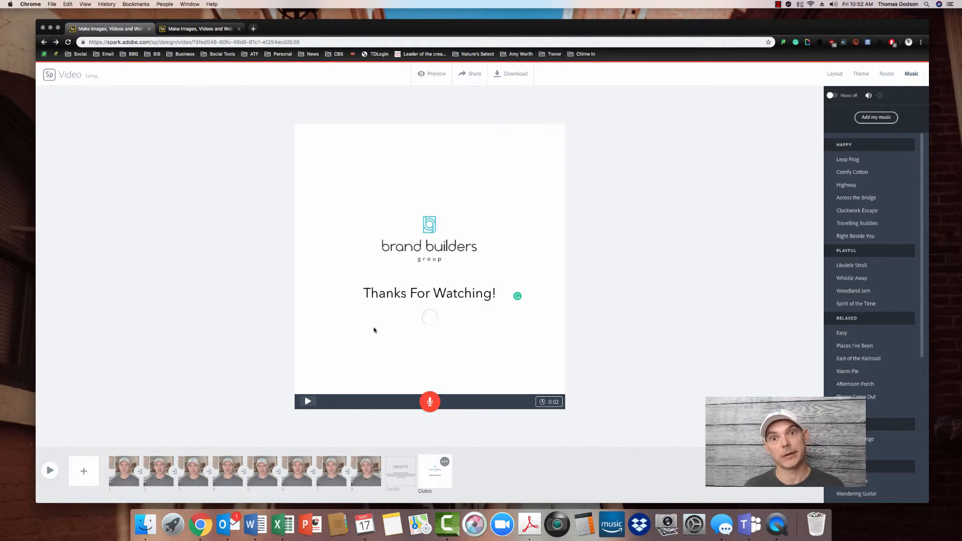
# Caption the first slide "Hi, I’m" plus the speaker's full name and "with Brand Builders Group.", and play the slide back.
pyautogui.click(116, 472)
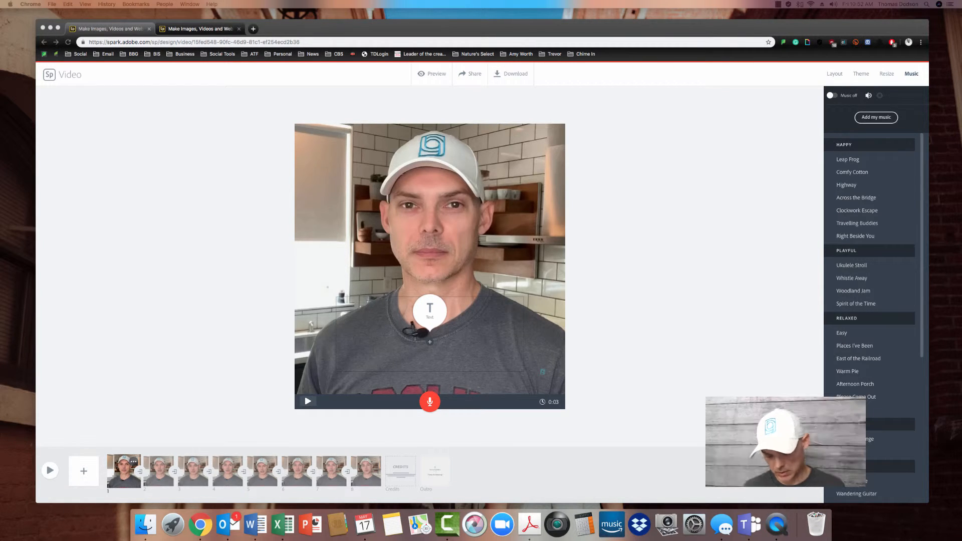
pyautogui.click(418, 317)
pyautogui.click(419, 318)
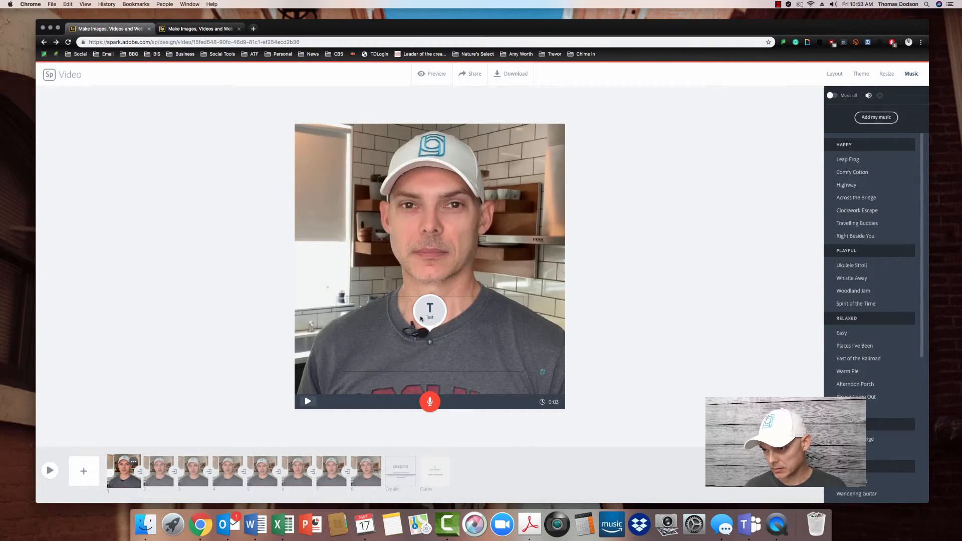
pyautogui.write('Hi, I’m Thomas Dodson with Brand Builders Group.')
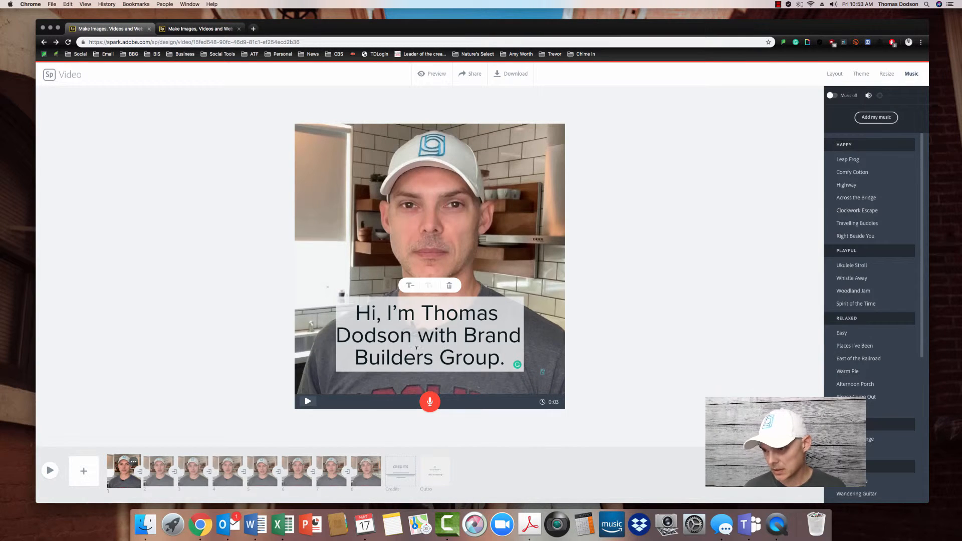
pyautogui.click(361, 278)
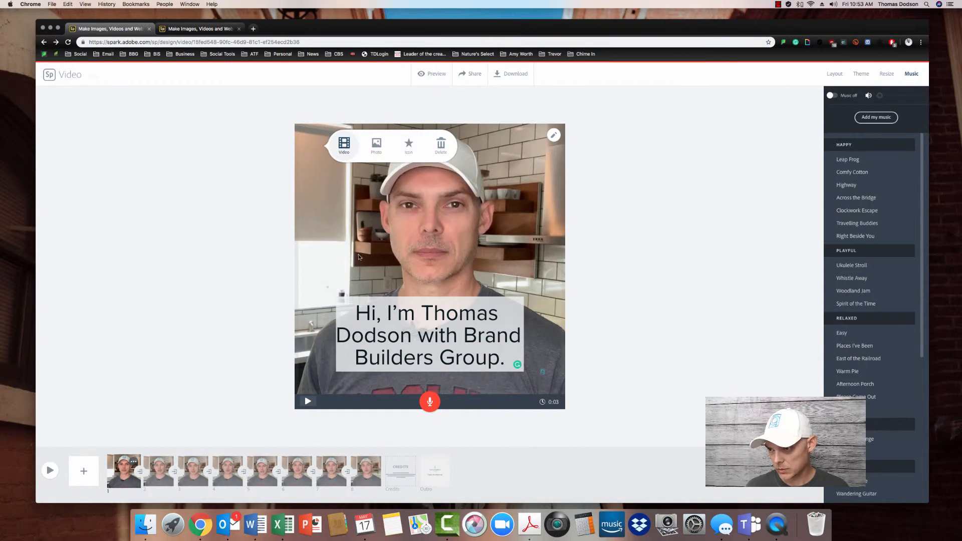
pyautogui.click(307, 402)
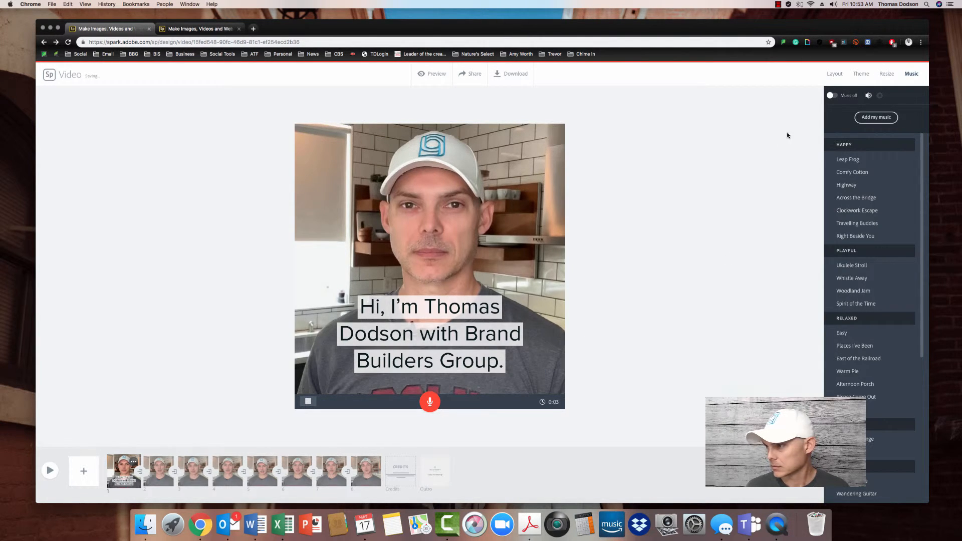
# Browse the layout and theme options, try the Tidal theme, and play back the first slide's caption.
pyautogui.click(834, 75)
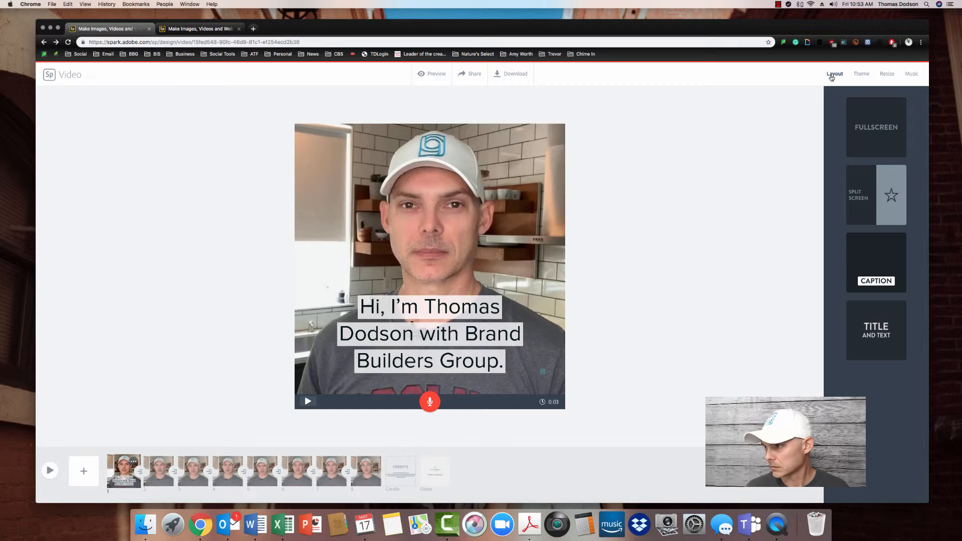
pyautogui.click(863, 75)
pyautogui.click(308, 402)
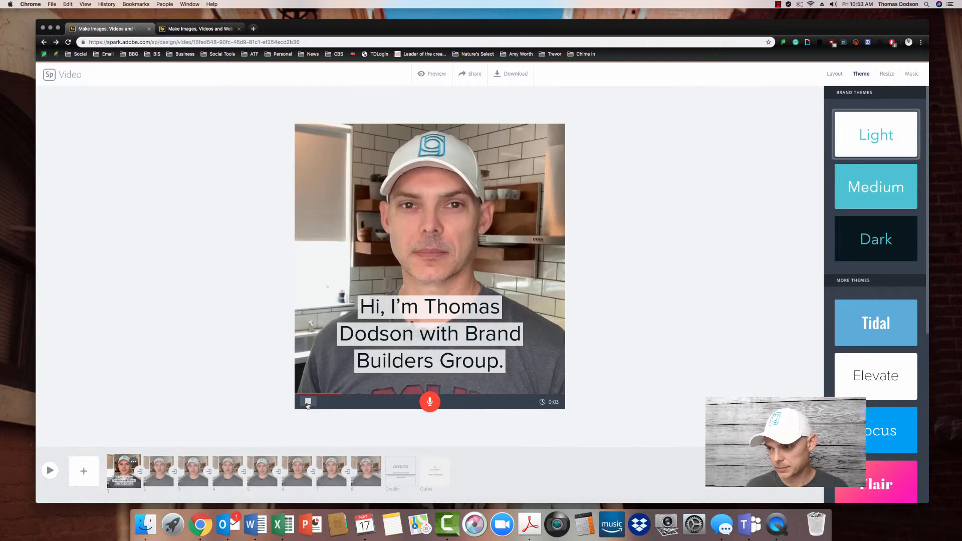
pyautogui.click(872, 317)
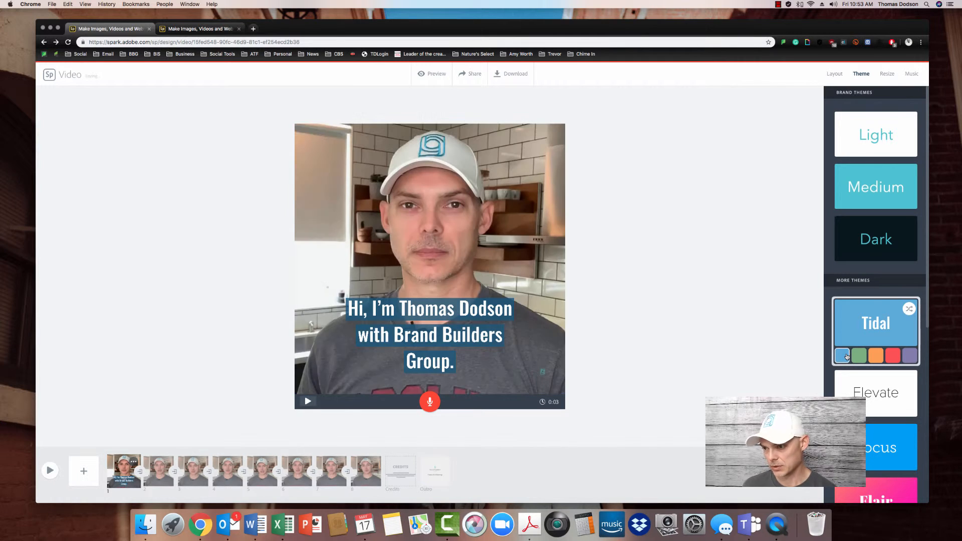
pyautogui.click(309, 402)
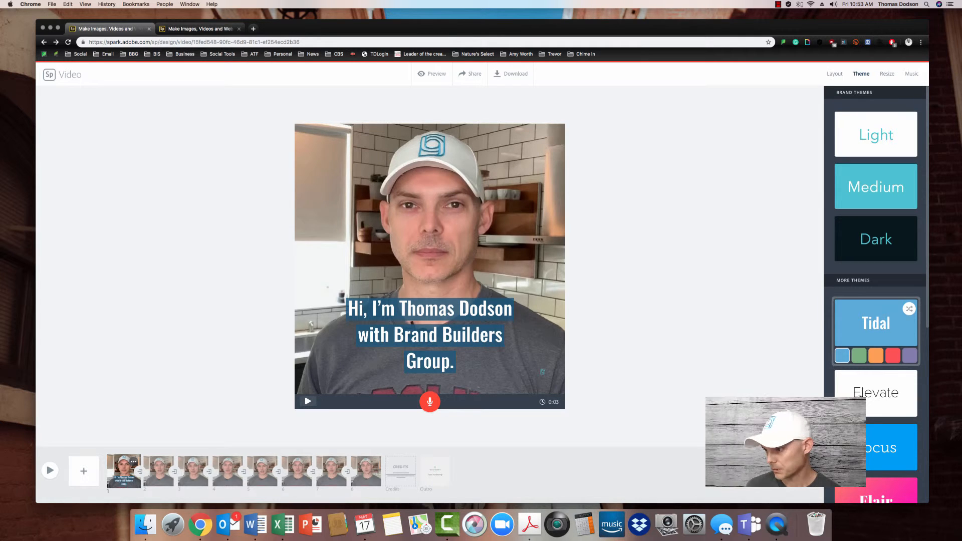
# Apply the Elevate theme to the video and play back the first slide to check its caption style.
pyautogui.click(876, 391)
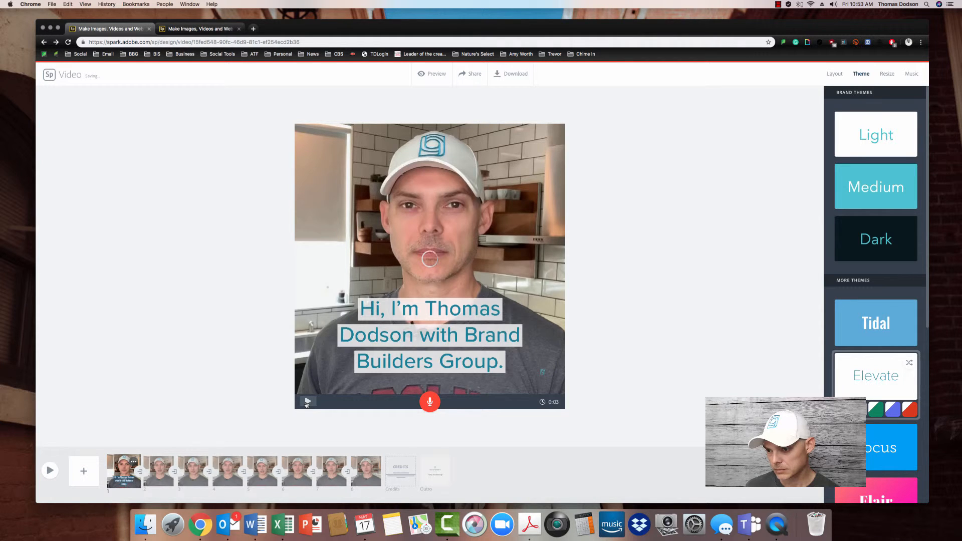
pyautogui.click(307, 404)
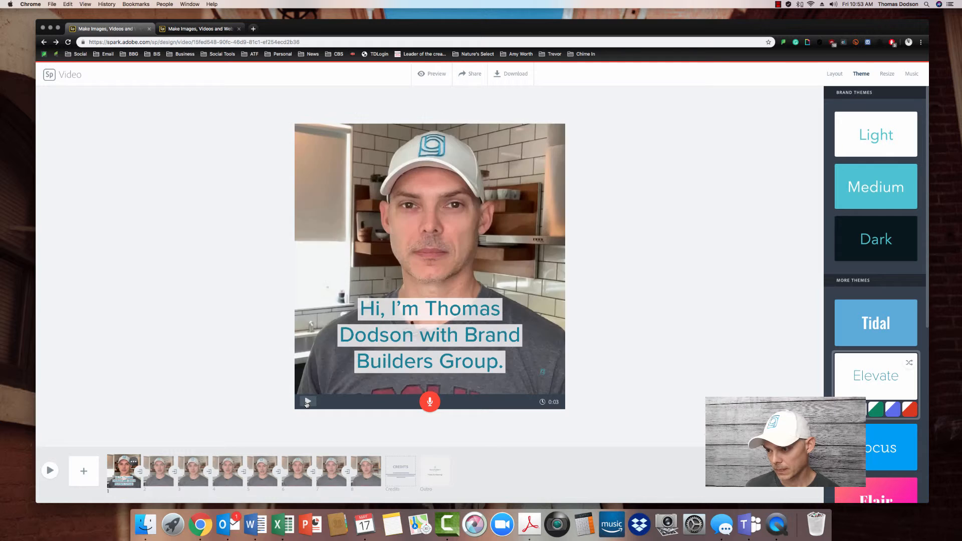
pyautogui.click(306, 403)
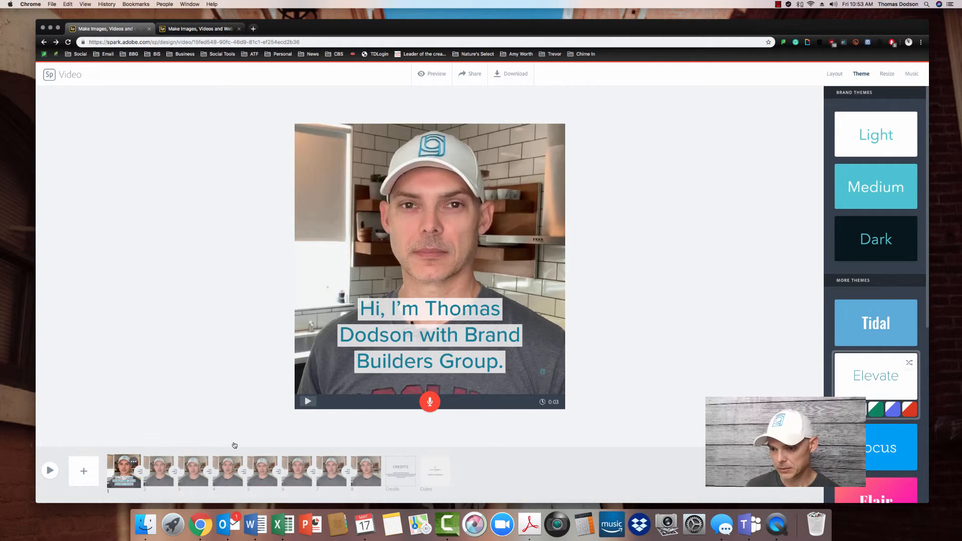
# Caption the second slide "And today I want to show you how to make a video using Adobe Spark.".
pyautogui.click(155, 472)
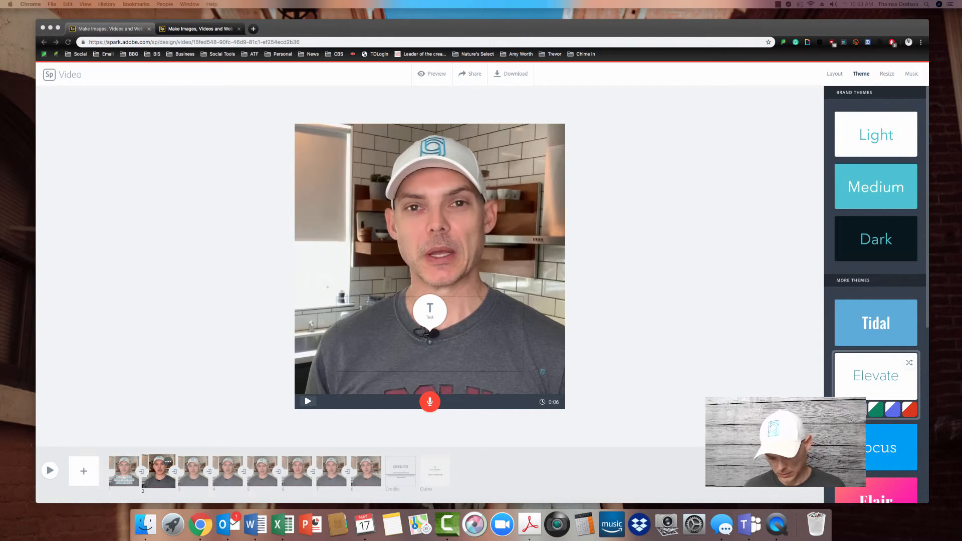
pyautogui.click(429, 308)
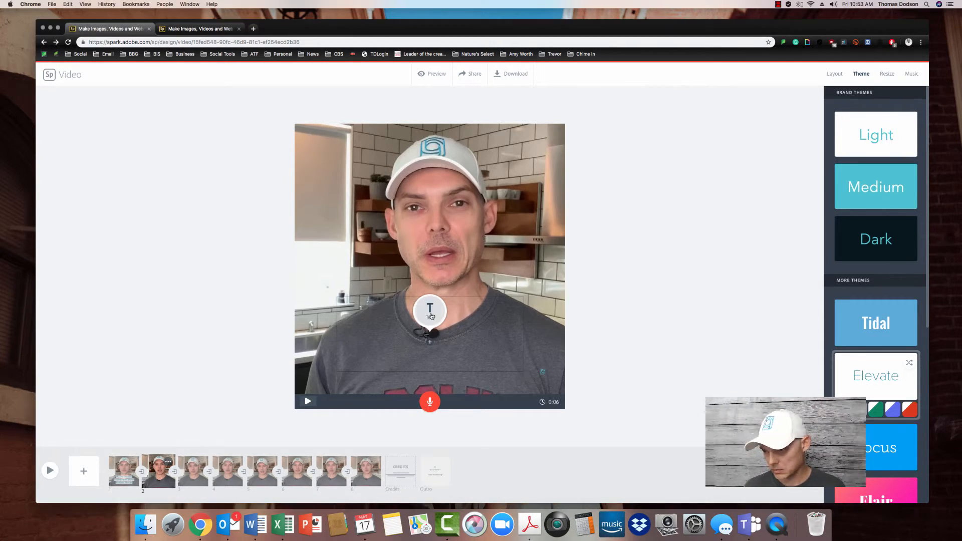
pyautogui.write('And today I want to show you how to make a video using Adobe Spark.')
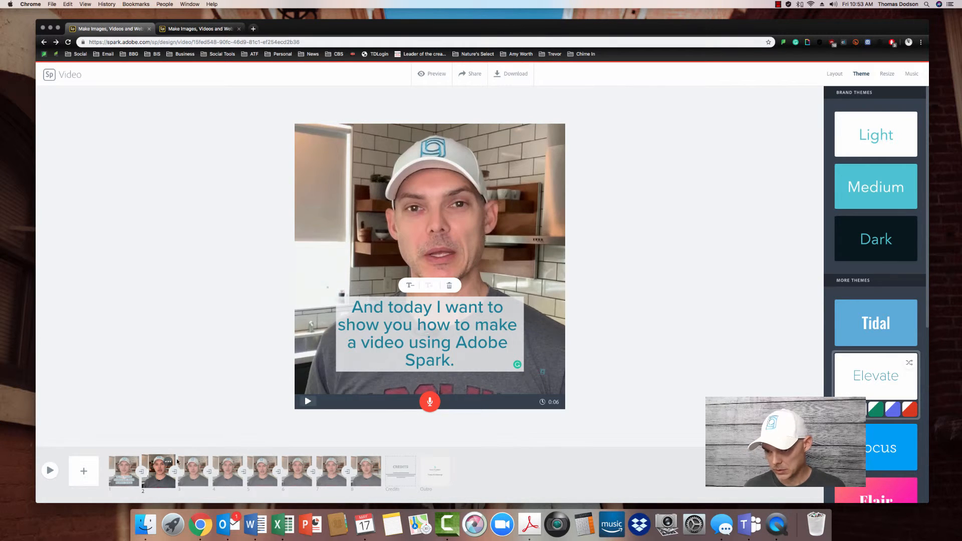
# Caption the third slide "You know, all these little words that pop up on the screen. We love these videos. We see them all over the place.".
pyautogui.click(192, 475)
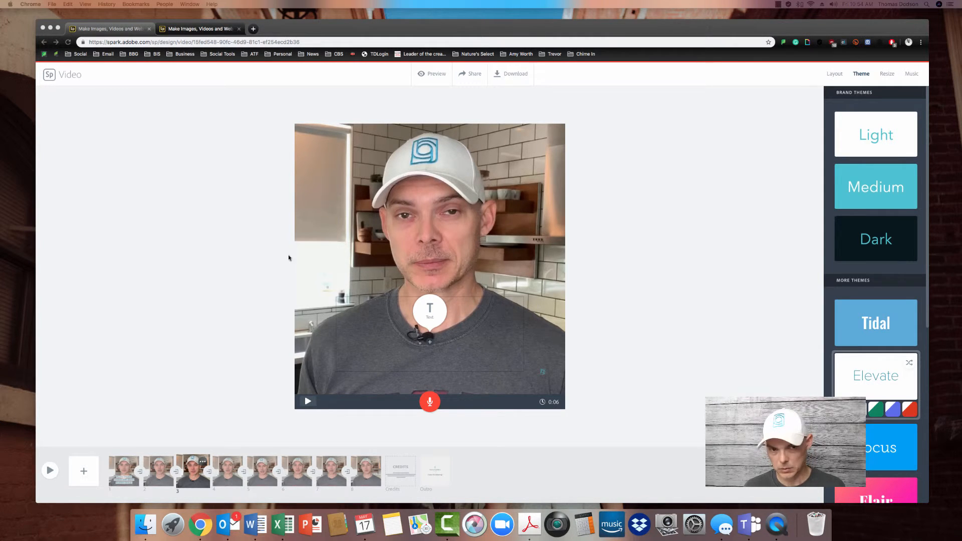
pyautogui.click(435, 312)
pyautogui.click(431, 316)
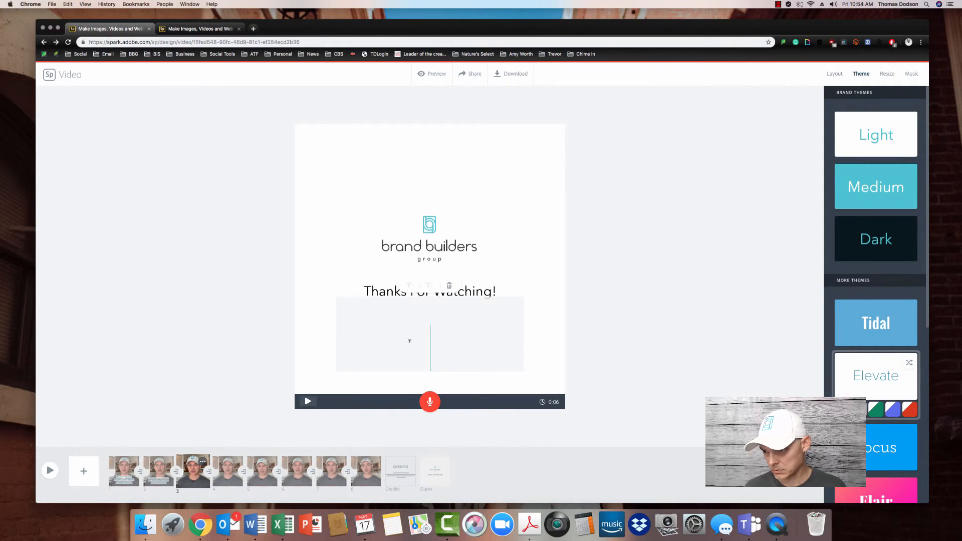
pyautogui.write('You know, all these little words that pop up on the screen. We love these videos. We see them all over the place.')
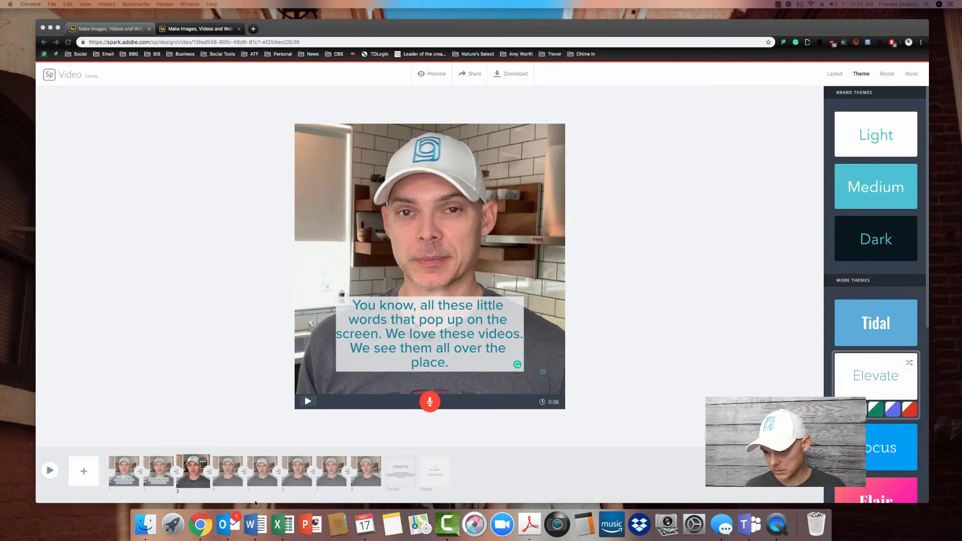
# Caption the fourth slide "And the data shows they perform really well on social media. They get huge plays.".
pyautogui.click(233, 475)
pyautogui.click(232, 474)
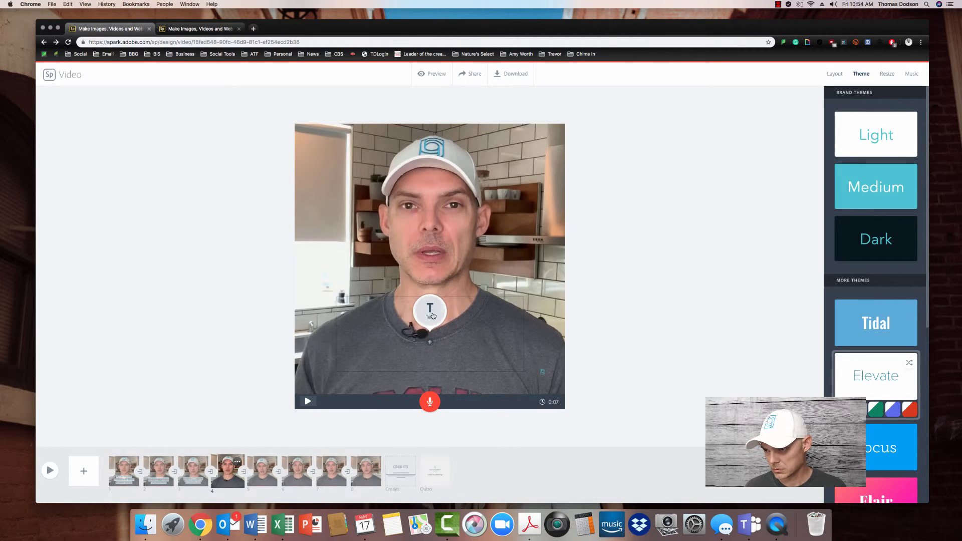
pyautogui.click(430, 310)
pyautogui.write('And the data shows they perform really well on social media. They get huge plays.')
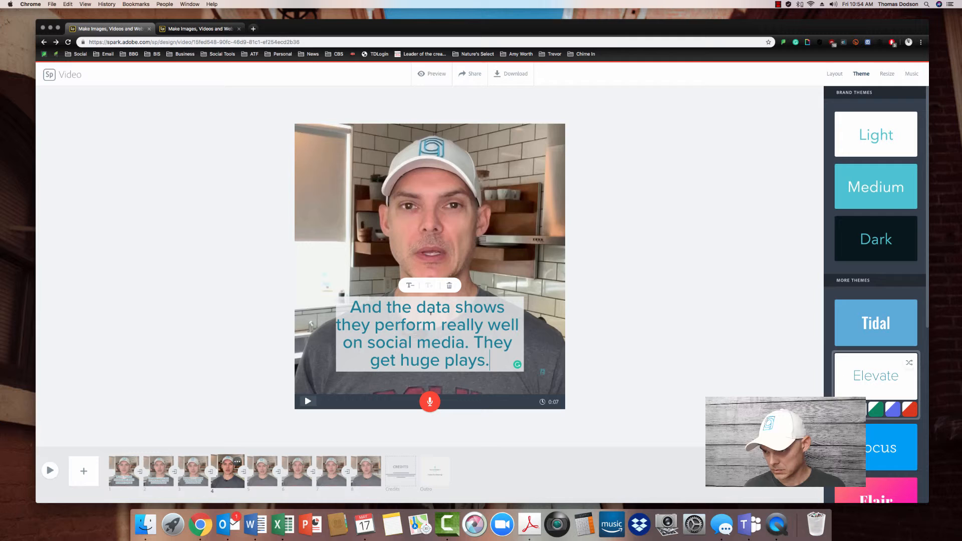
# Caption the fifth slide "I think part of that is because we can watch the videos with the audio off.".
pyautogui.click(259, 470)
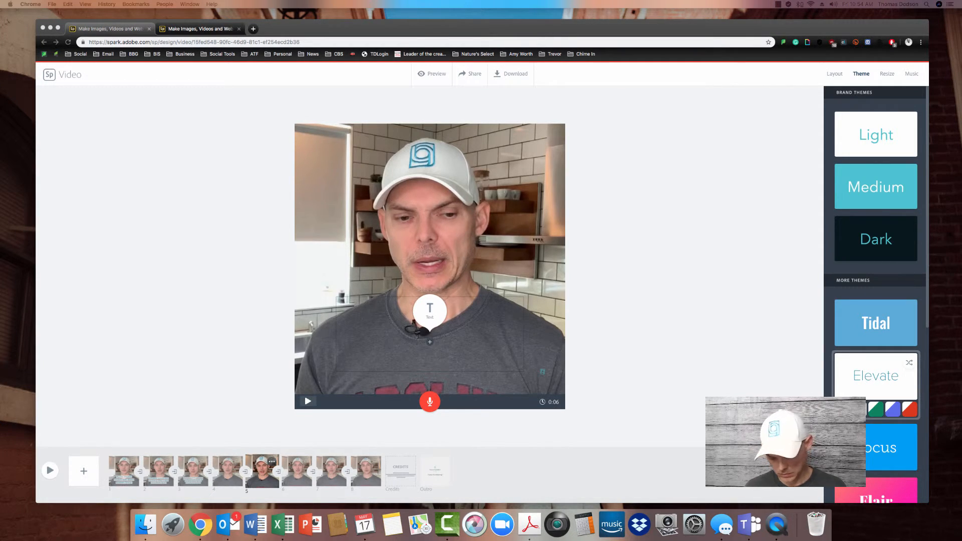
pyautogui.click(415, 323)
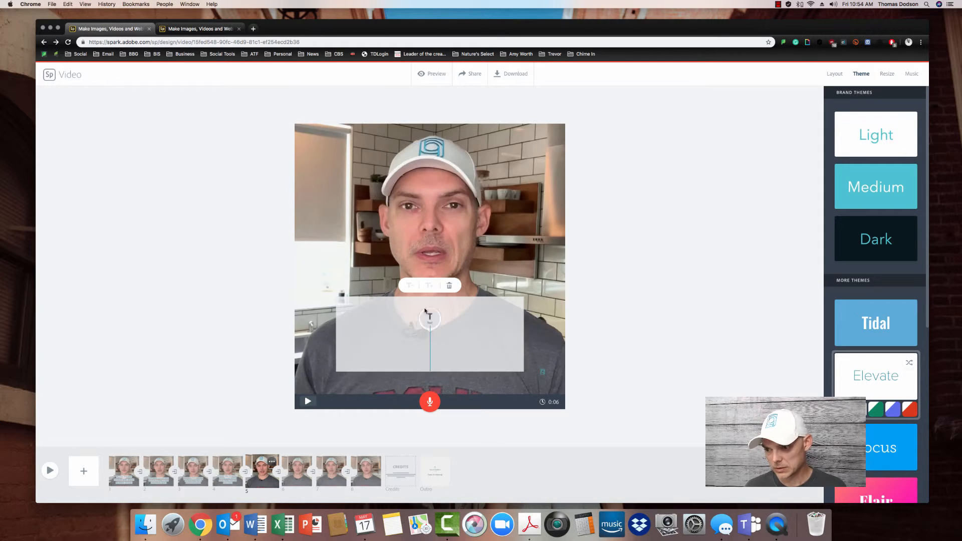
pyautogui.write('I think part of that is because we can watch the videos with the audio off.')
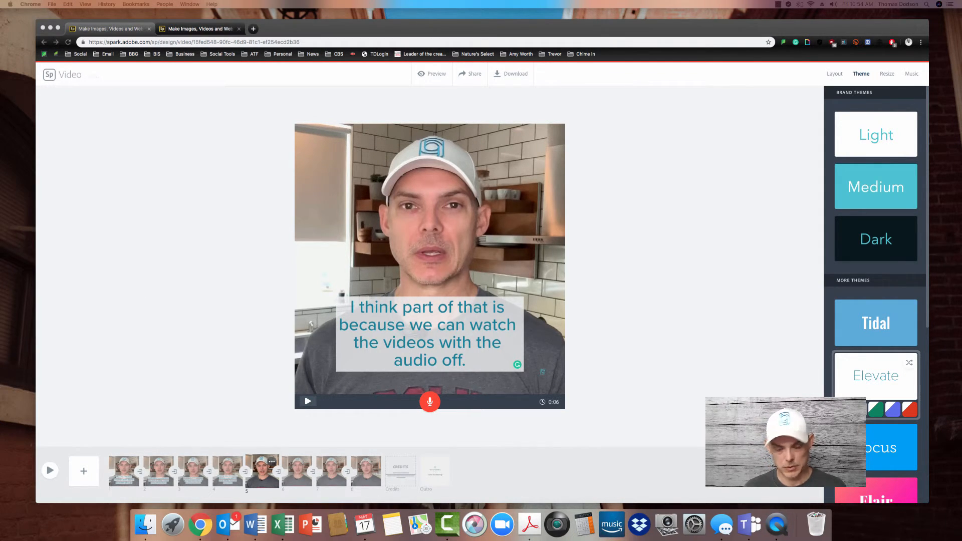
# Caption the sixth slide "The captions are right there. We can scroll Instagram or Facebook and watch the video without having to jack the volume up.".
pyautogui.click(294, 471)
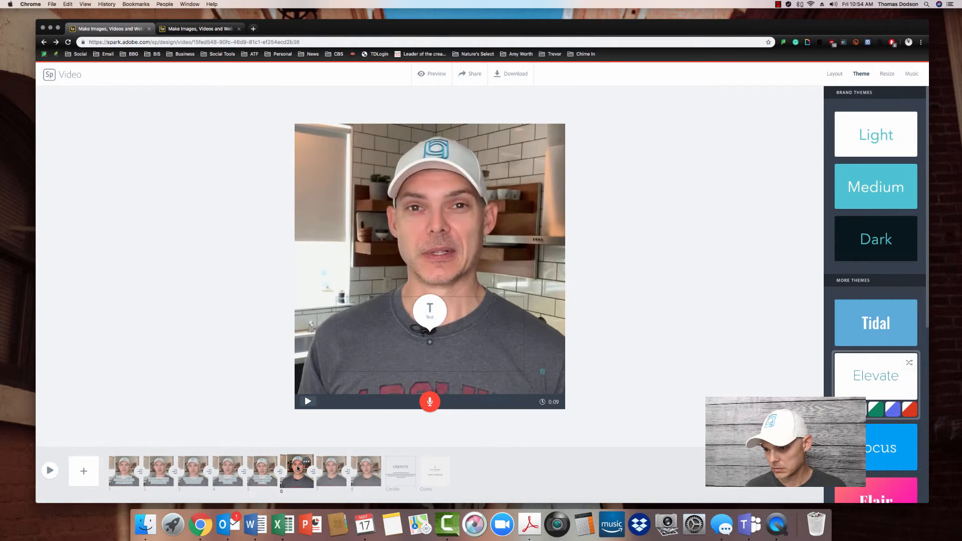
pyautogui.click(430, 308)
pyautogui.write('The captions are right there. We can scroll Instagram or Facebook and watch the video without having to jack the volume up.')
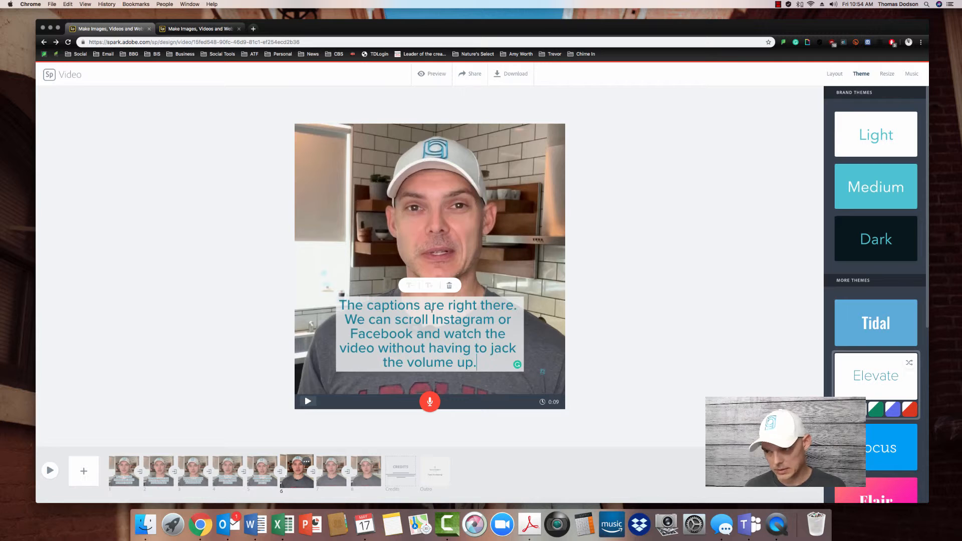
# Caption the seventh slide "So, whatever topic you’re talking about, whatever your brand is, whatever your pitch is, this is a great tool.".
pyautogui.click(330, 473)
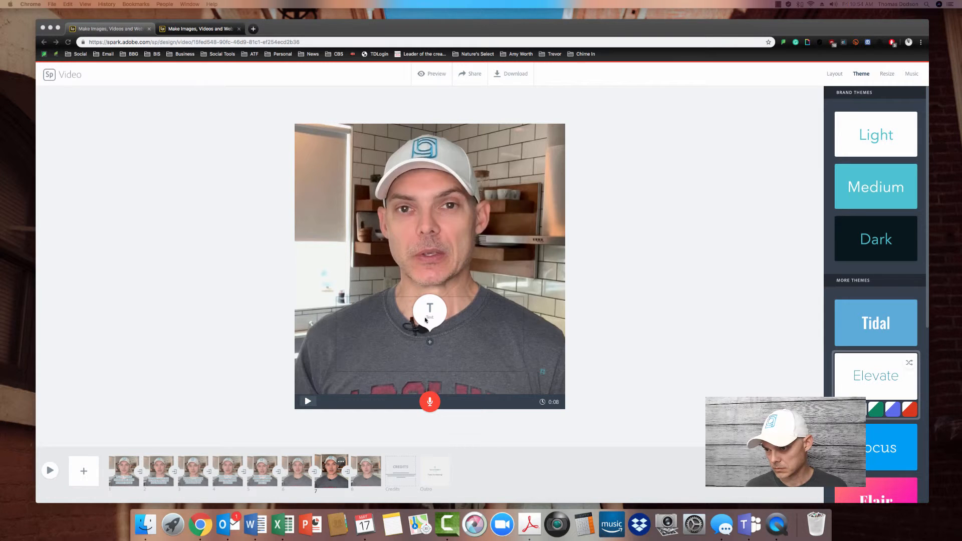
pyautogui.click(426, 318)
pyautogui.click(423, 319)
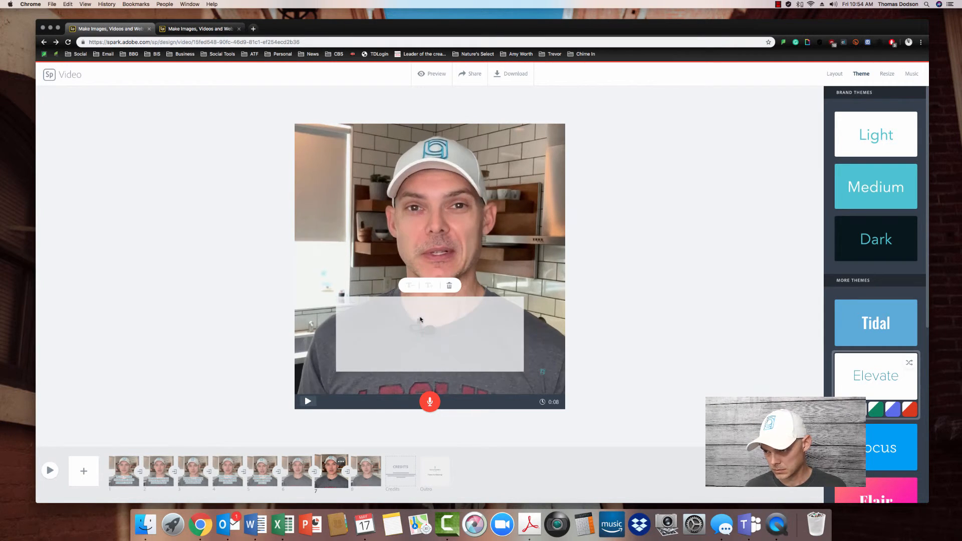
pyautogui.write('So, whatever topic you’re talking about, whatever your brand is, whatever your pitch is, this is a great tool.')
pyautogui.press('super+Up')
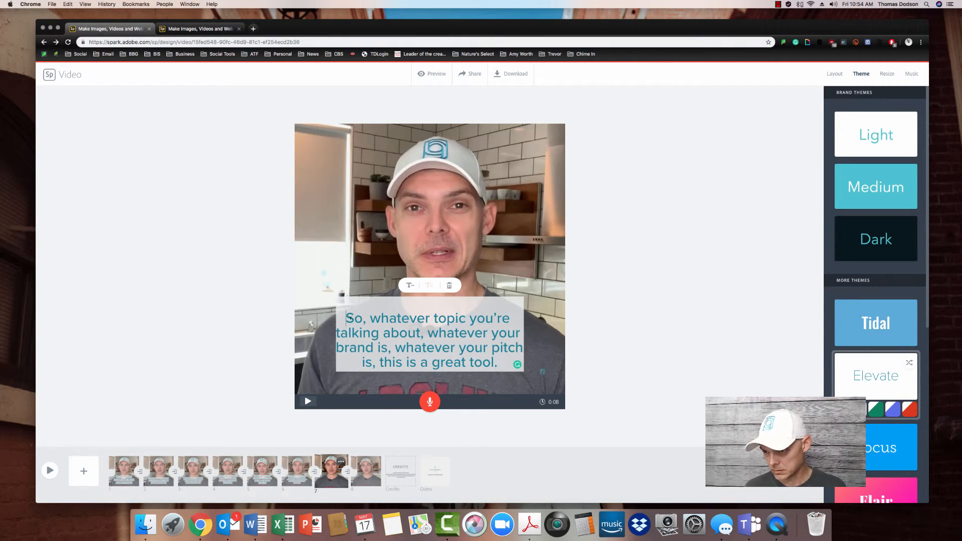
# Caption the eighth slide "So, this is the video I’m gonna’ use to show you how to make a video... like this!".
pyautogui.click(365, 472)
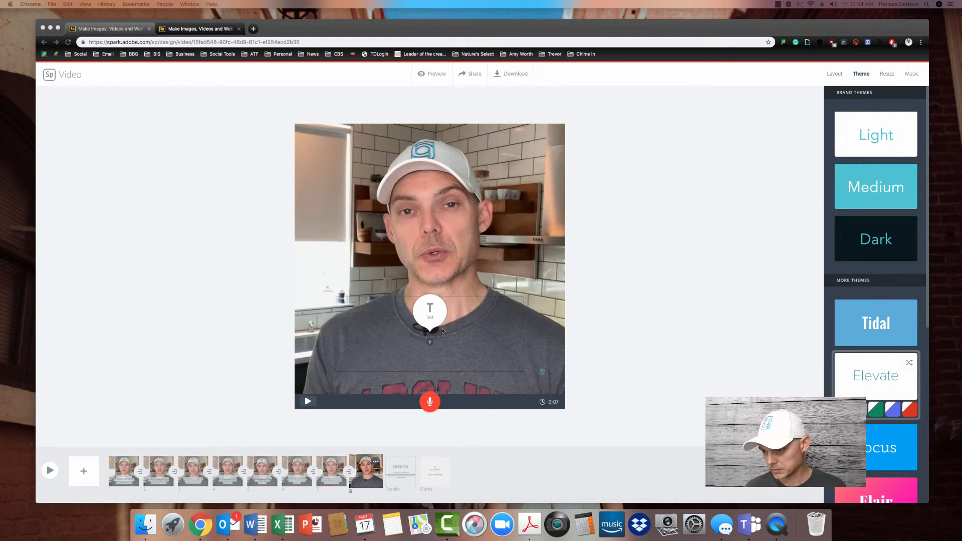
pyautogui.click(430, 310)
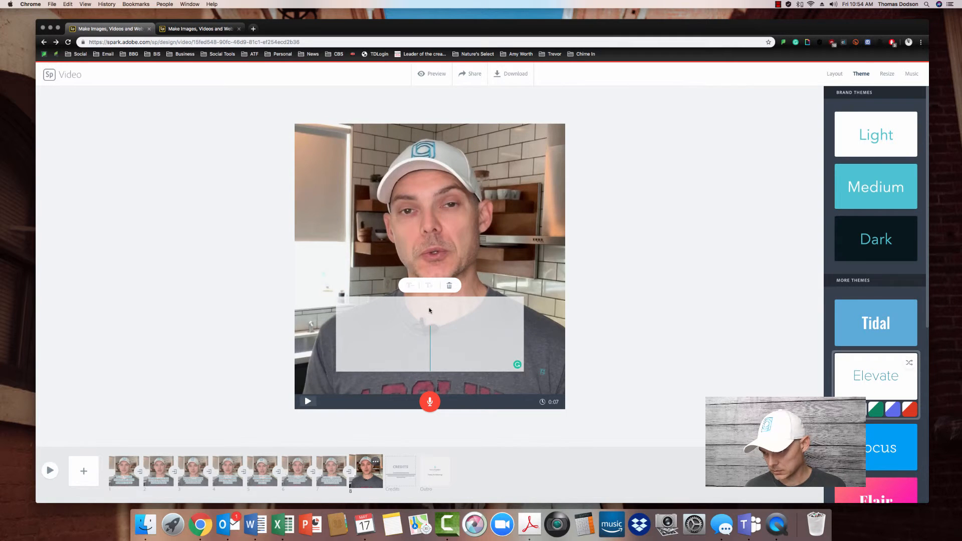
pyautogui.write('So, this is the video I’m gonna’ use to show you how to make a video... like this!')
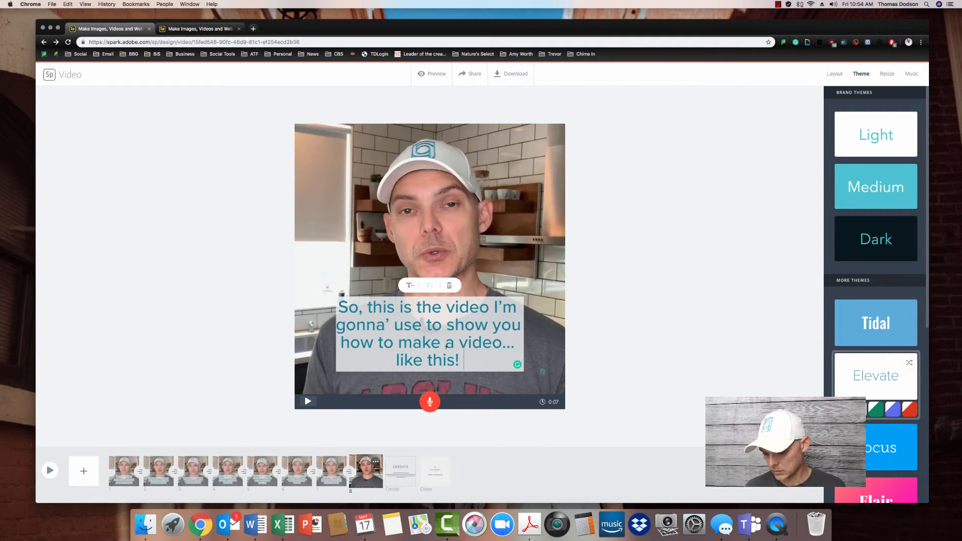
pyautogui.press('BackSpace')
# Show the credits slide and hide it again, keeping the outro.
pyautogui.click(400, 480)
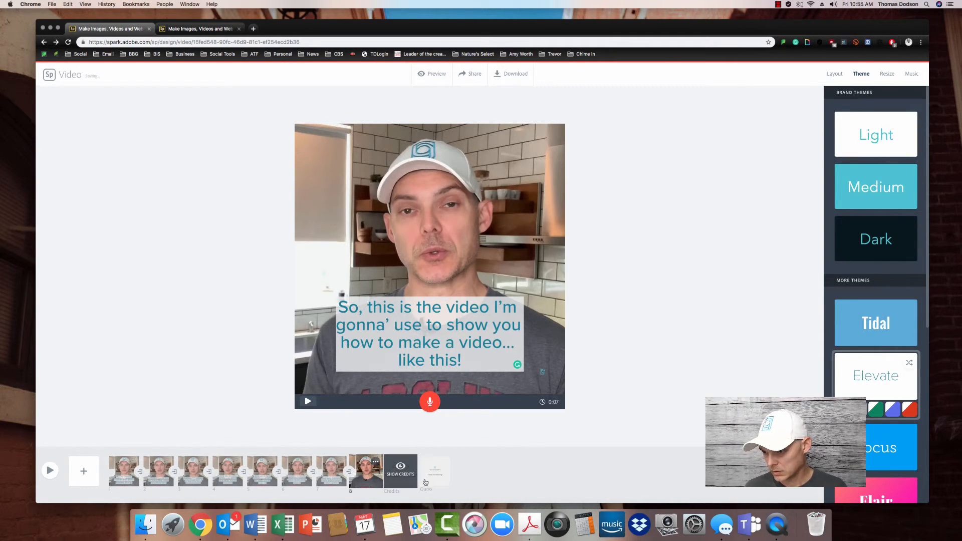
pyautogui.click(429, 481)
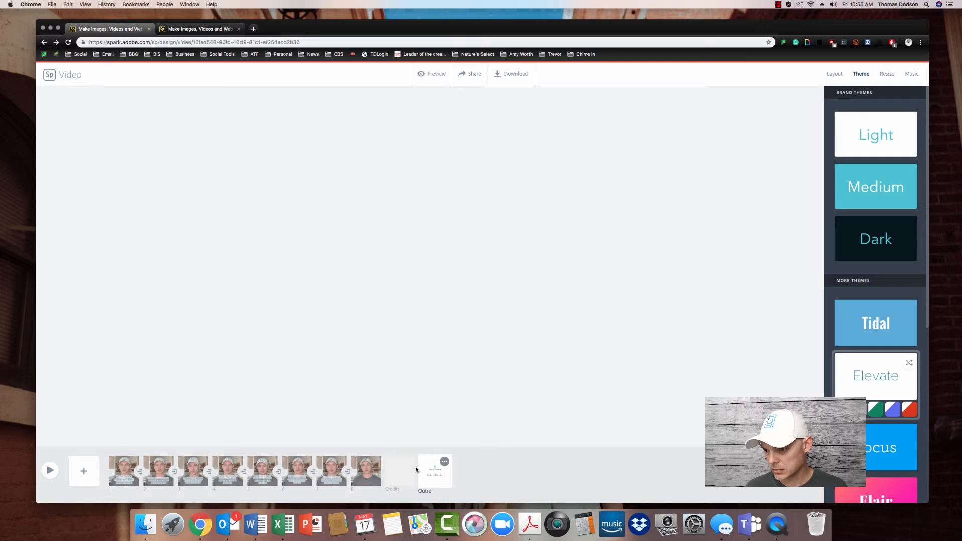
pyautogui.click(407, 467)
pyautogui.click(410, 462)
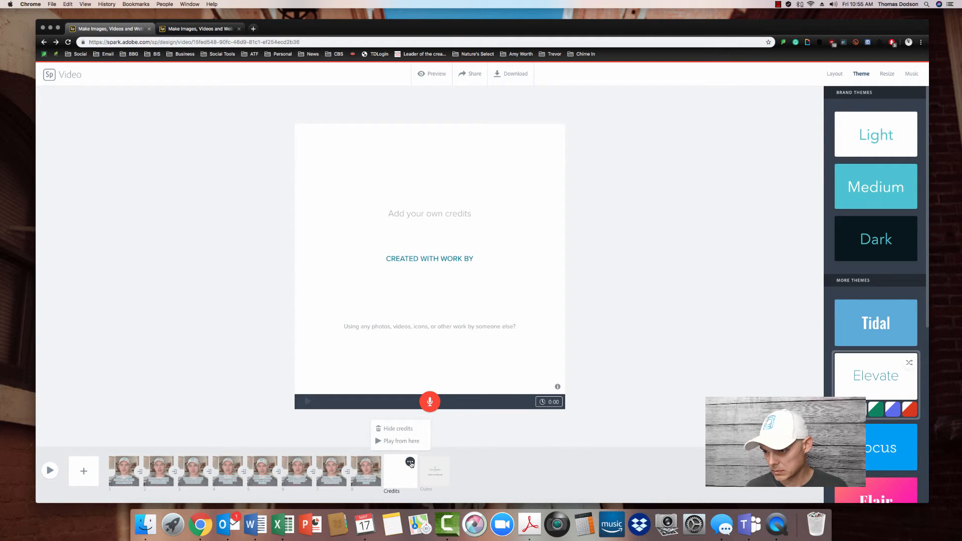
pyautogui.click(396, 428)
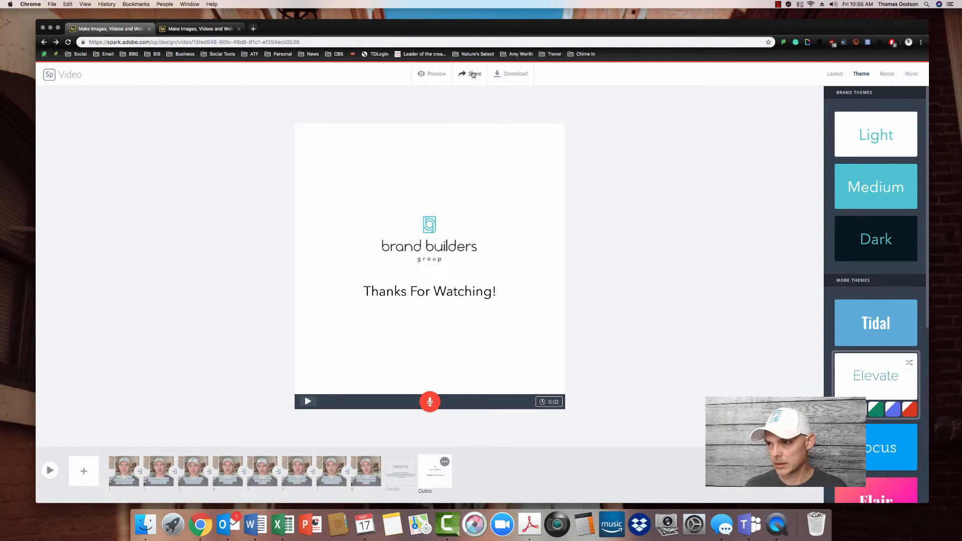
# Preview the captioned video and download it.
pyautogui.click(436, 75)
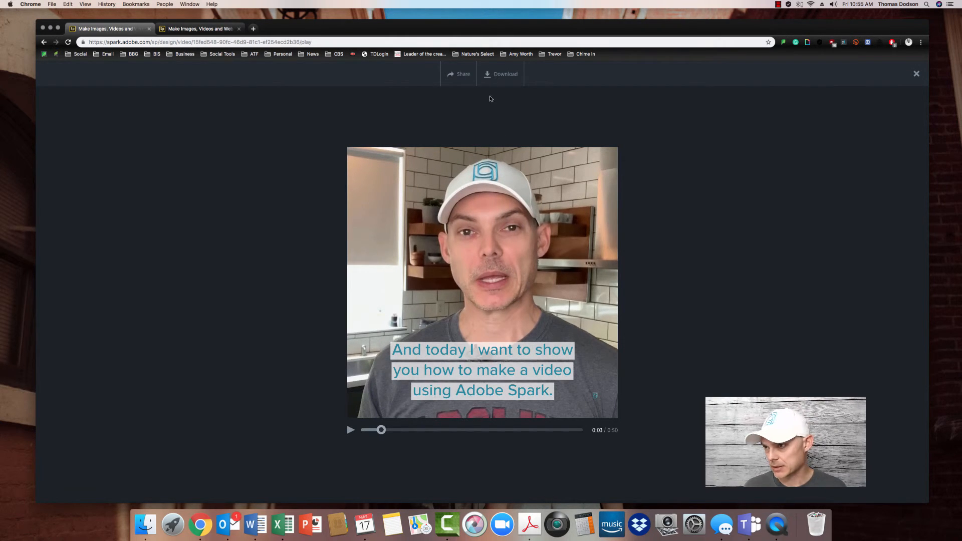
pyautogui.click(496, 77)
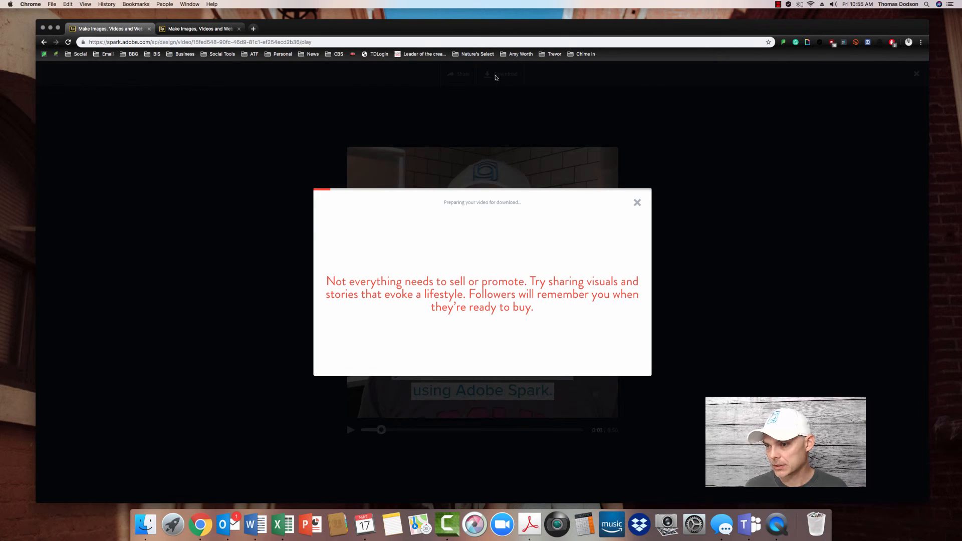
pyautogui.click(777, 4)
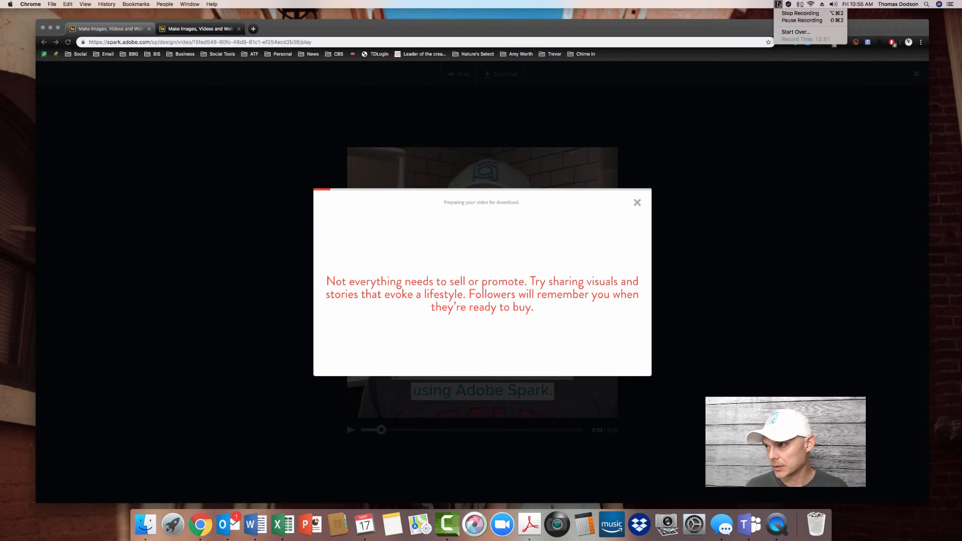
pyautogui.click(785, 20)
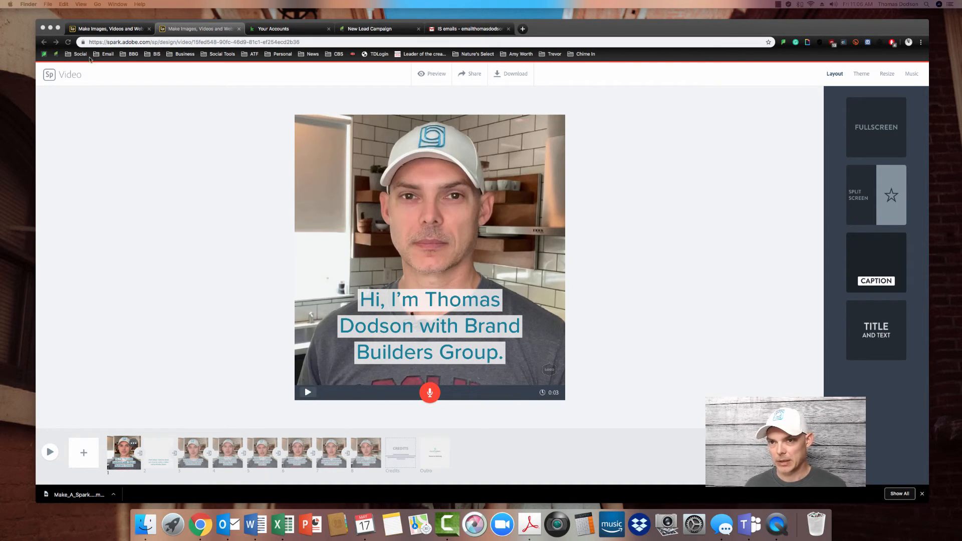
# Switch to the other open copy of the project and turn on the logo stamp from the first slide.
pyautogui.click(97, 31)
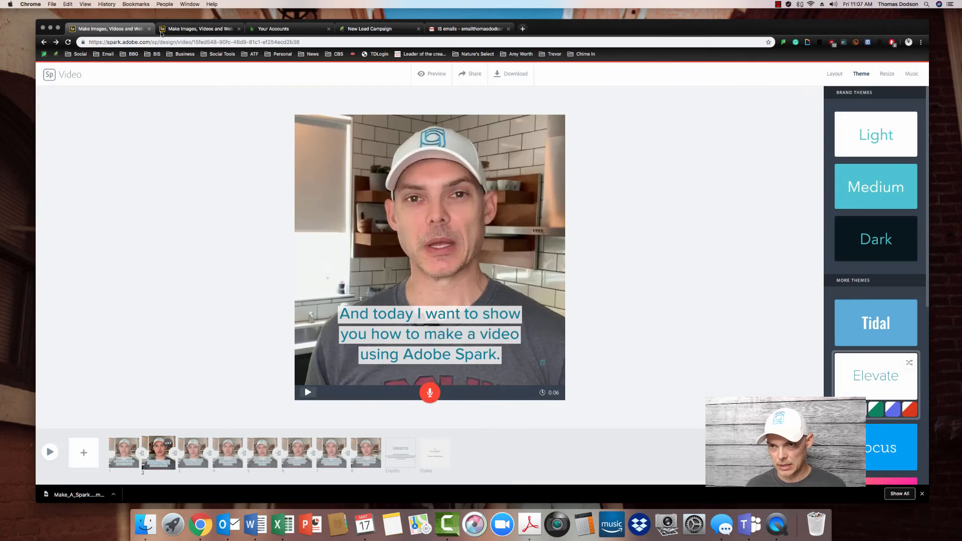
pyautogui.click(195, 32)
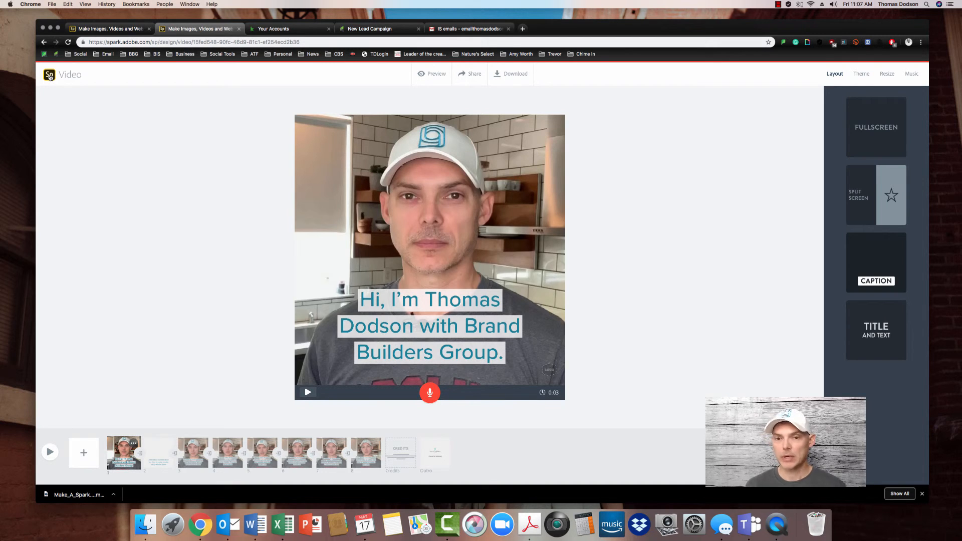
pyautogui.click(547, 371)
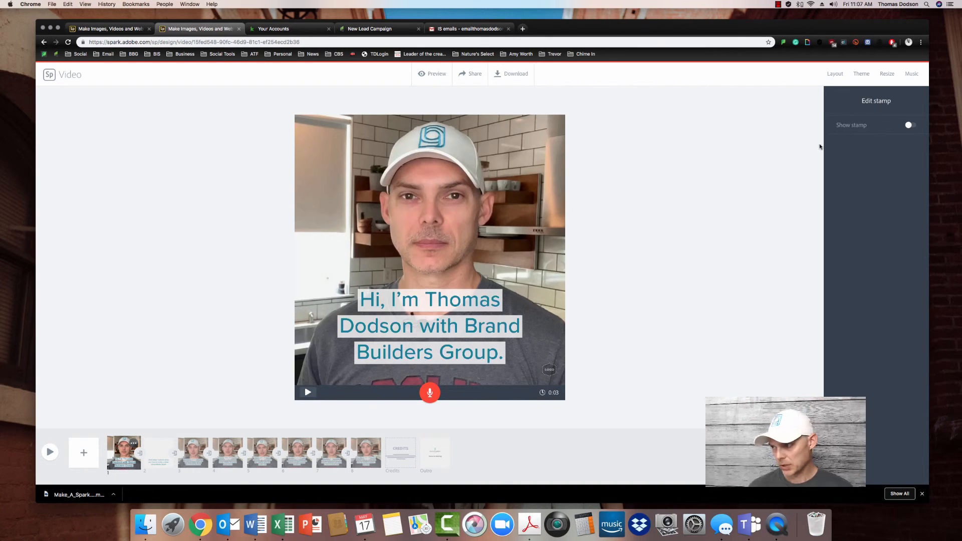
pyautogui.click(910, 125)
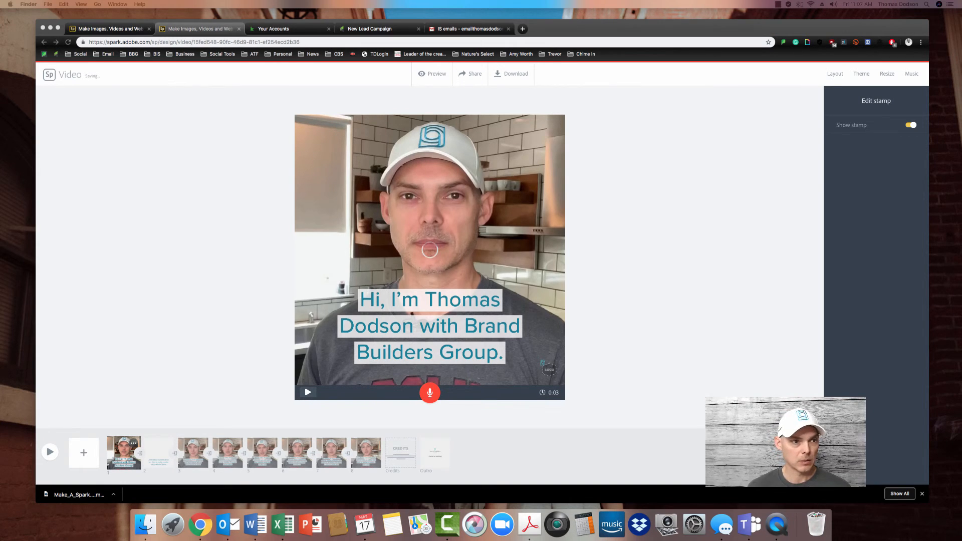
# Play the downloaded Make_A_Spark (1).mp4 full screen in QuickTime Player, with the playback controls moved off the picture.
pyautogui.moveTo(0, 46); pyautogui.dragTo(341, 47)
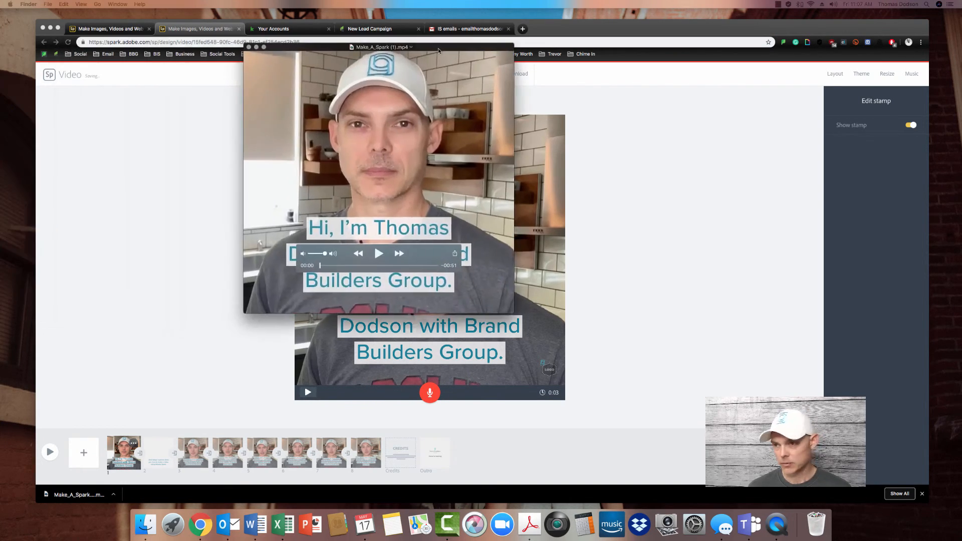
pyautogui.click(379, 254)
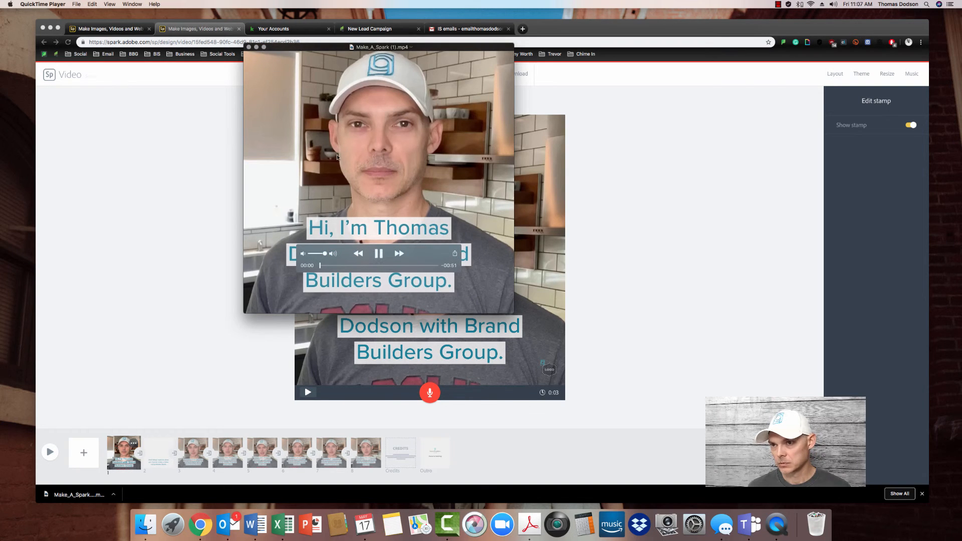
pyautogui.click(264, 47)
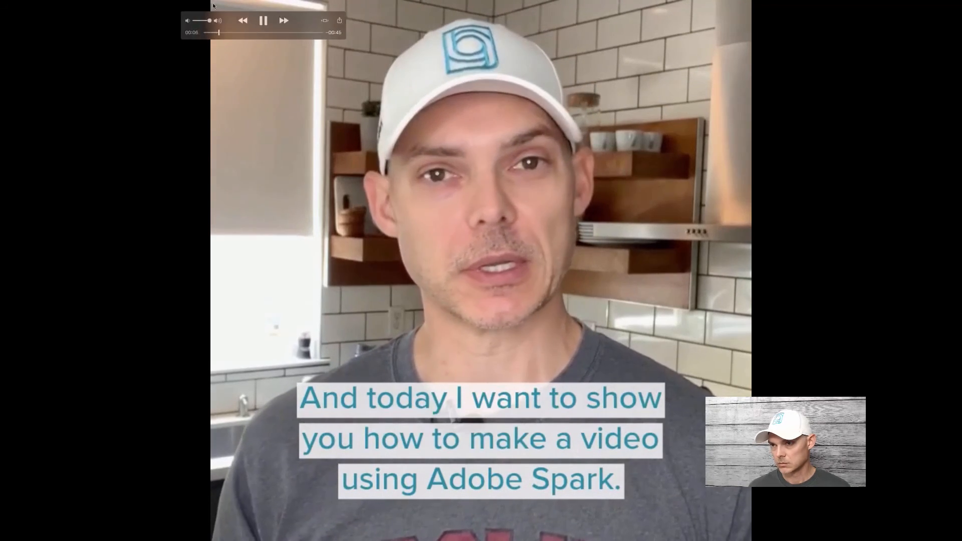
pyautogui.moveTo(218, 22); pyautogui.dragTo(74, 50)
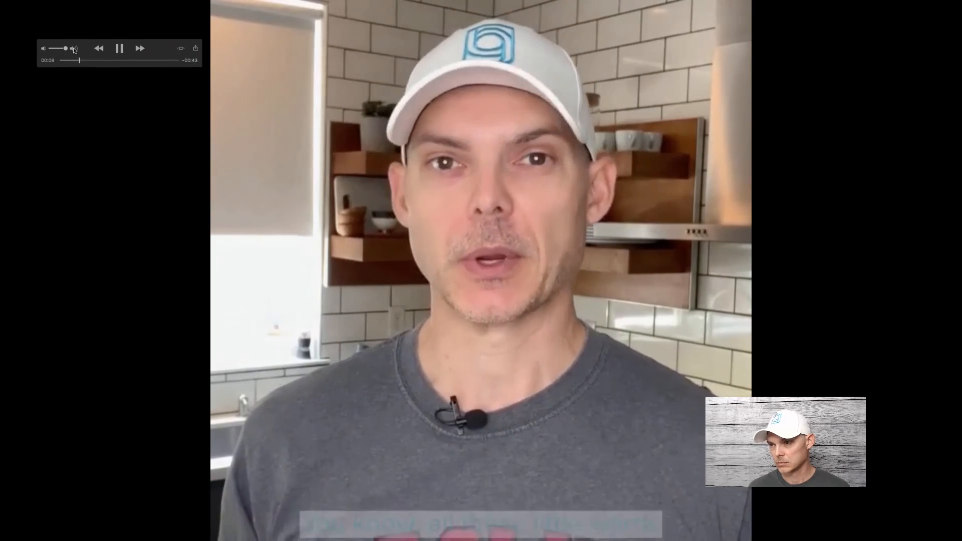